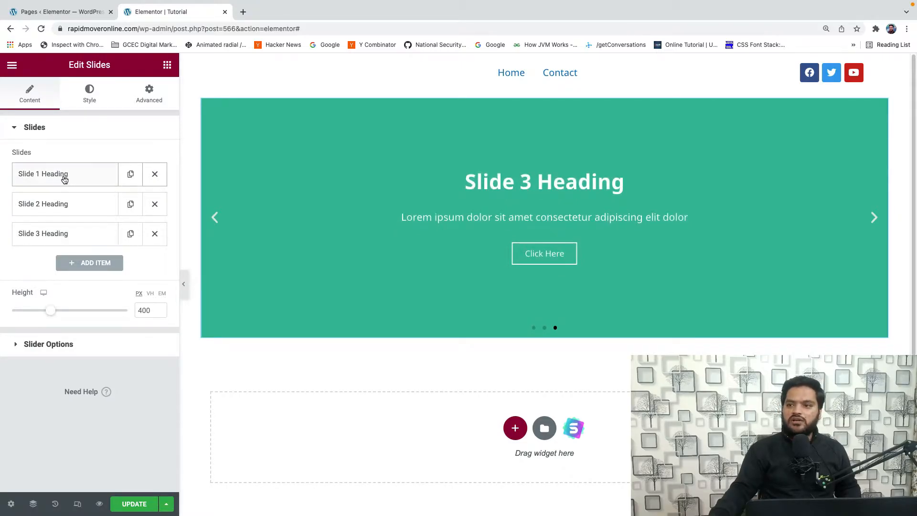
- Set the first slide's background colour to near-black #151413 and advance the slider preview
{"action": "left_click", "coordinate": [52, 177]}
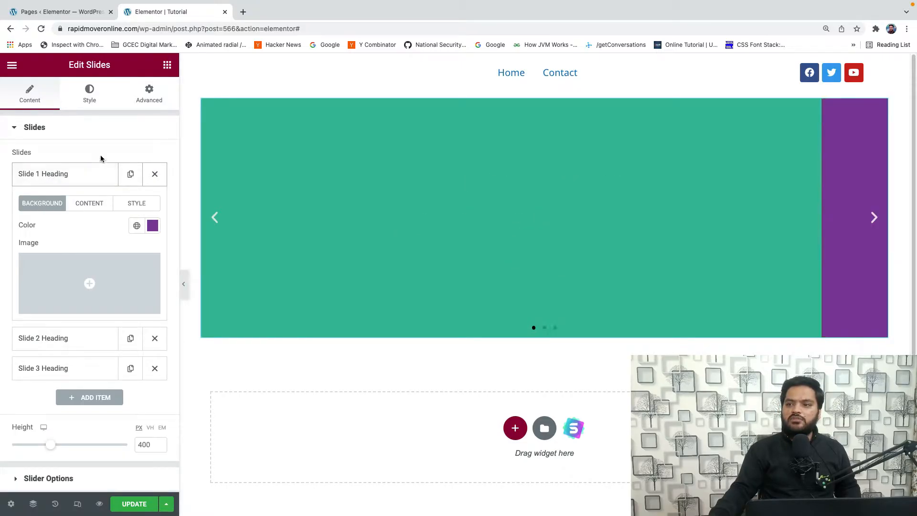
{"action": "scroll", "coordinate": [98, 152], "scroll_direction": "down", "scroll_amount": 1}
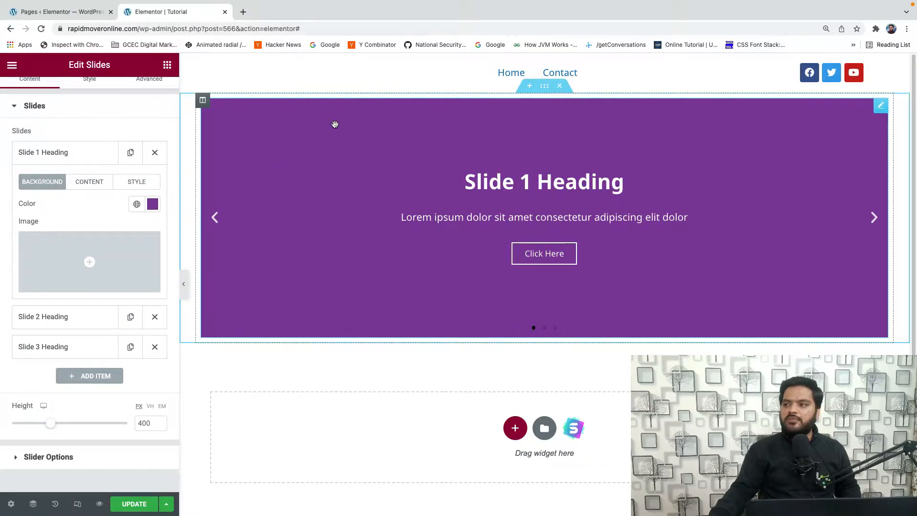
{"action": "left_click", "coordinate": [152, 206]}
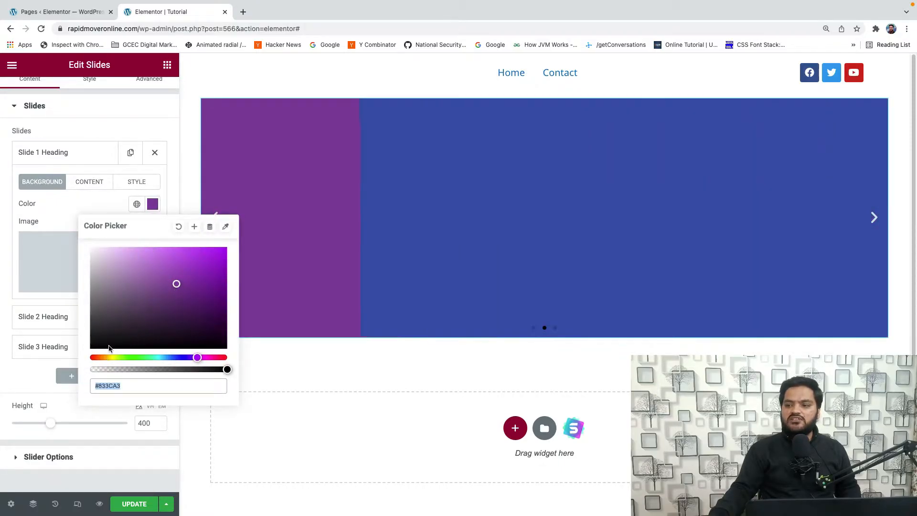
{"action": "type", "text": "#A3533C"}
{"action": "left_click_drag", "start_coordinate": [157, 309], "coordinate": [104, 339]}
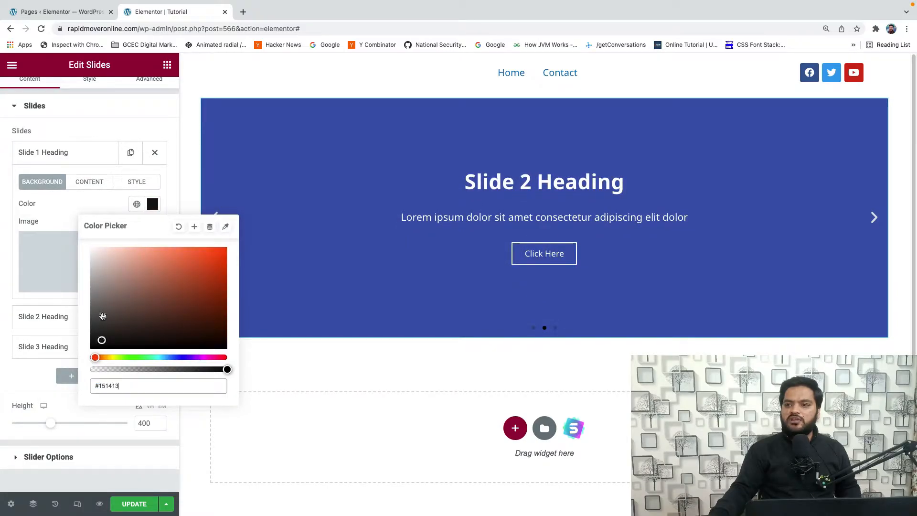
{"action": "left_click", "coordinate": [88, 201]}
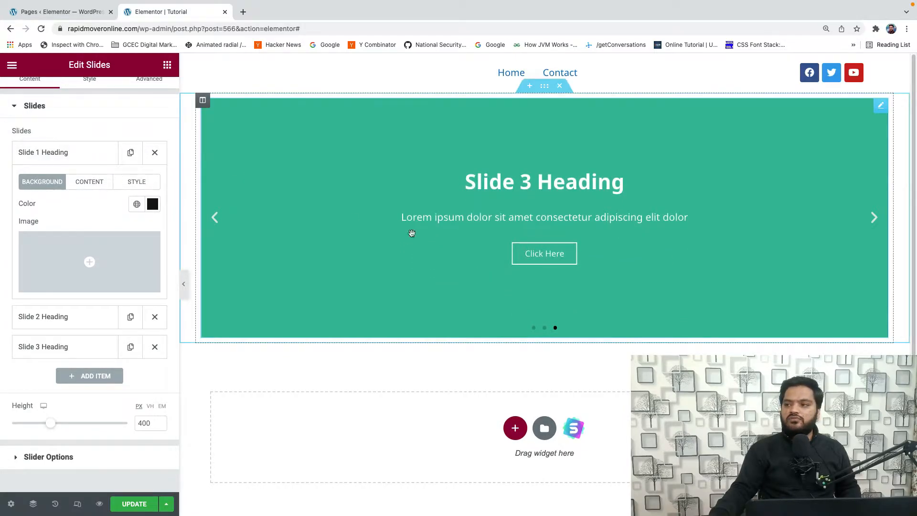
{"action": "left_click", "coordinate": [874, 219]}
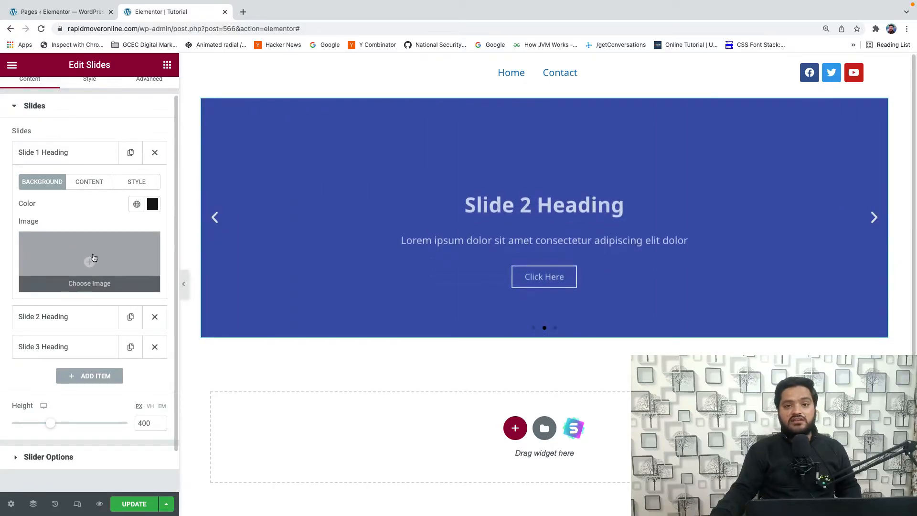
- Use estate-pool.jpg from the media library as the first slide's background image and advance the slider preview
{"action": "left_click", "coordinate": [83, 264]}
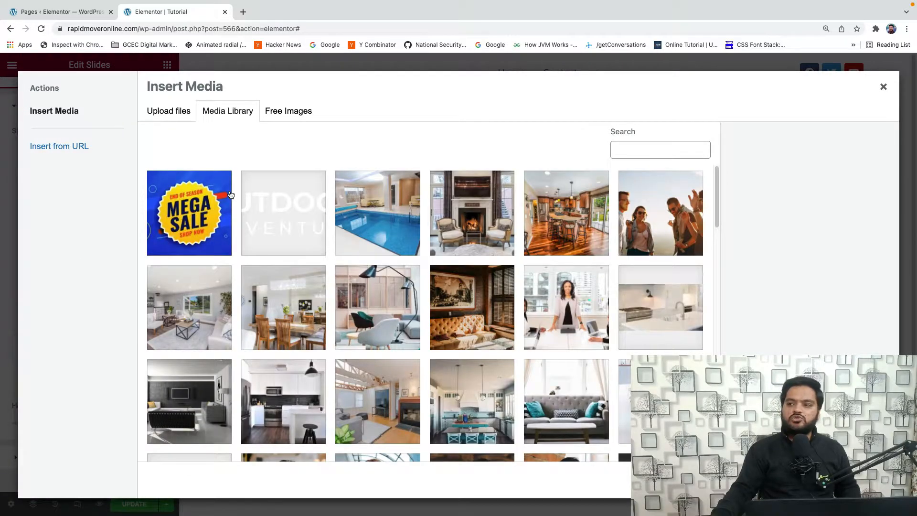
{"action": "left_click", "coordinate": [366, 217]}
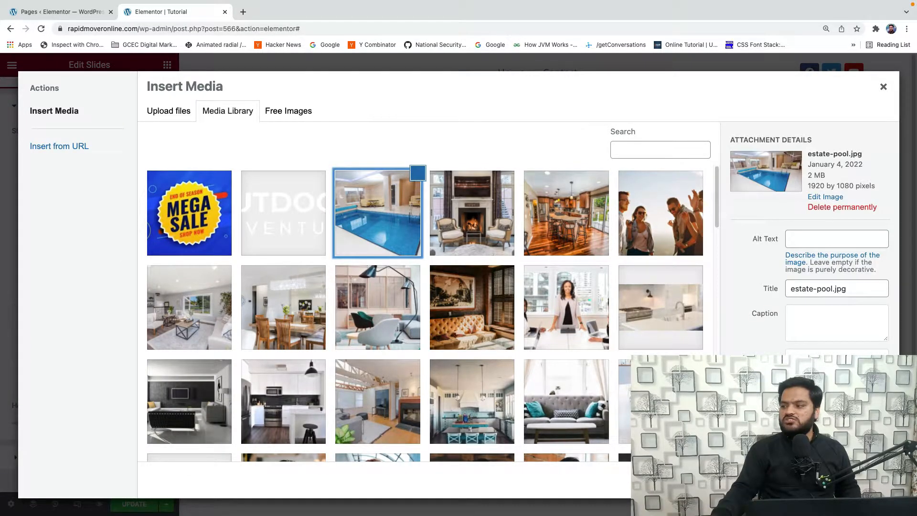
{"action": "left_click", "coordinate": [860, 480]}
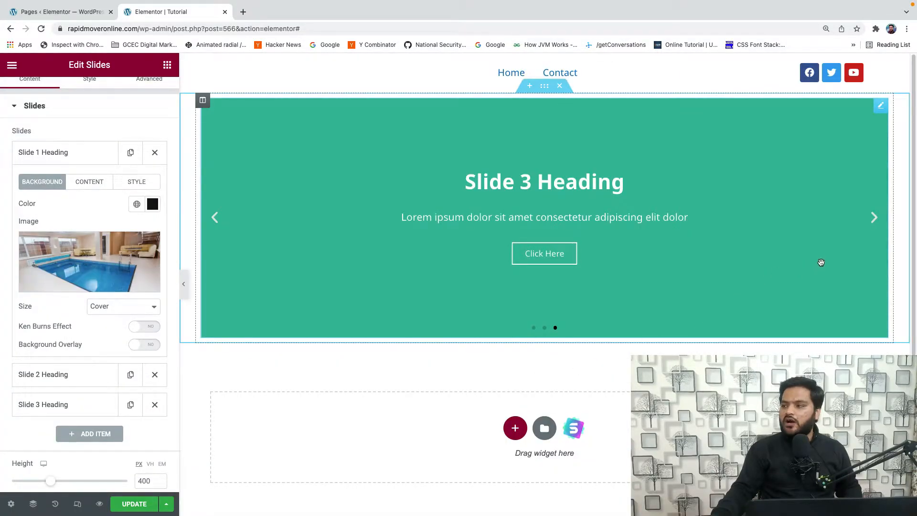
{"action": "left_click", "coordinate": [873, 220]}
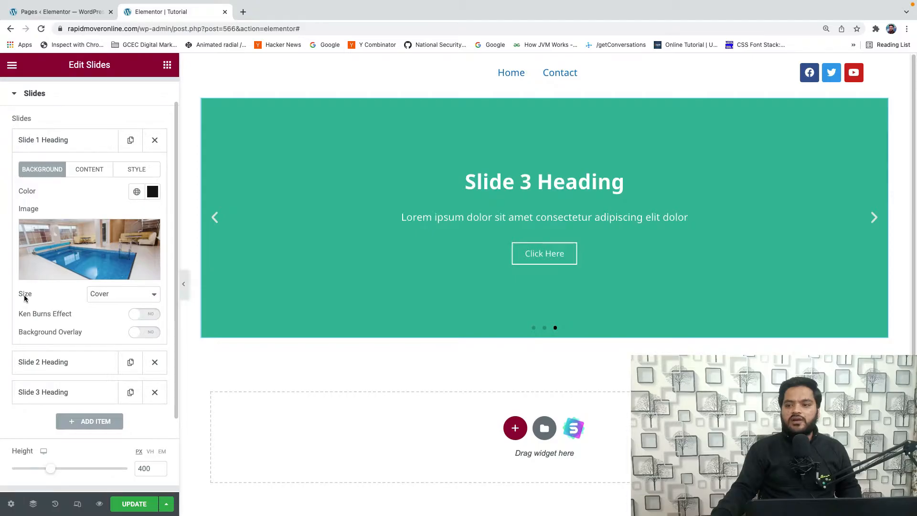
- Try the Contain size for the first slide's background image, and set the size to Auto
{"action": "left_click", "coordinate": [104, 298]}
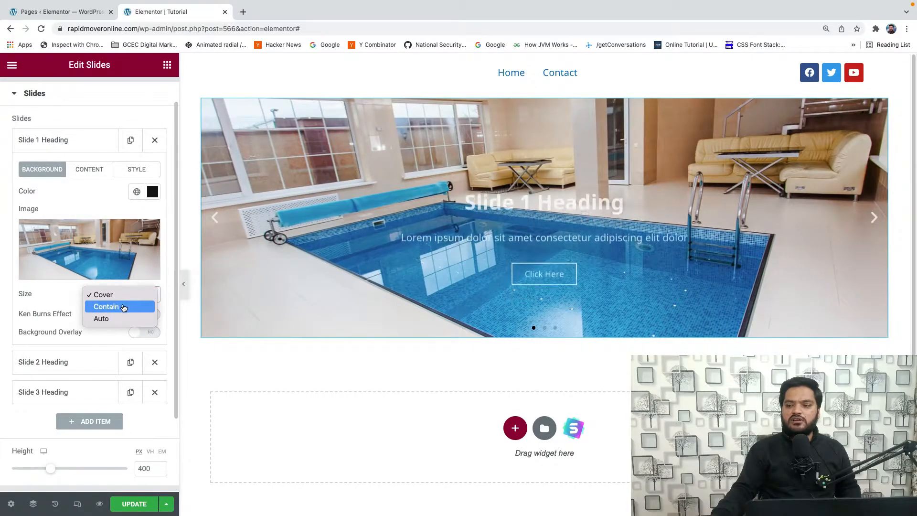
{"action": "left_click", "coordinate": [123, 307]}
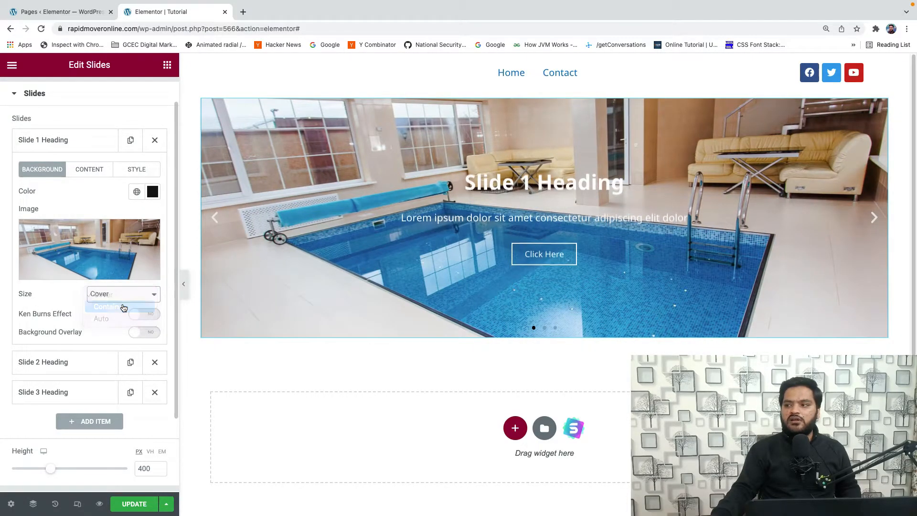
{"action": "left_click", "coordinate": [125, 293]}
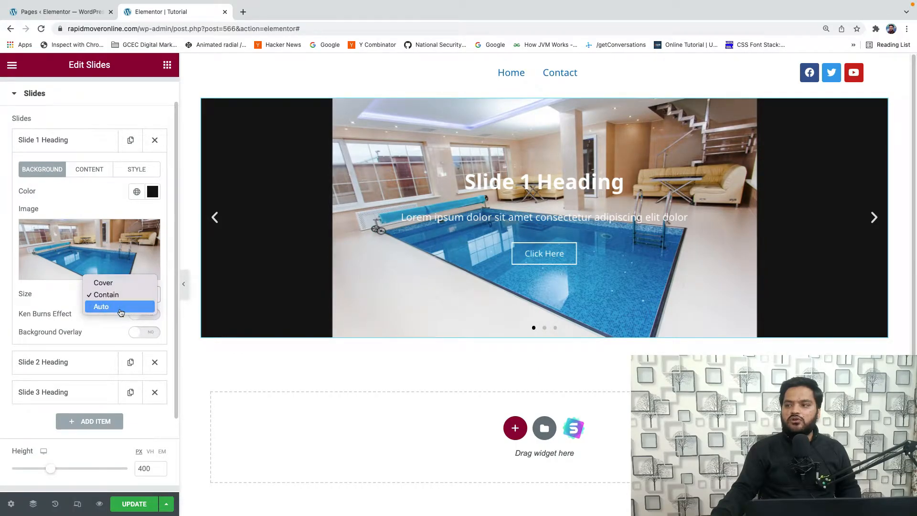
{"action": "left_click", "coordinate": [120, 307]}
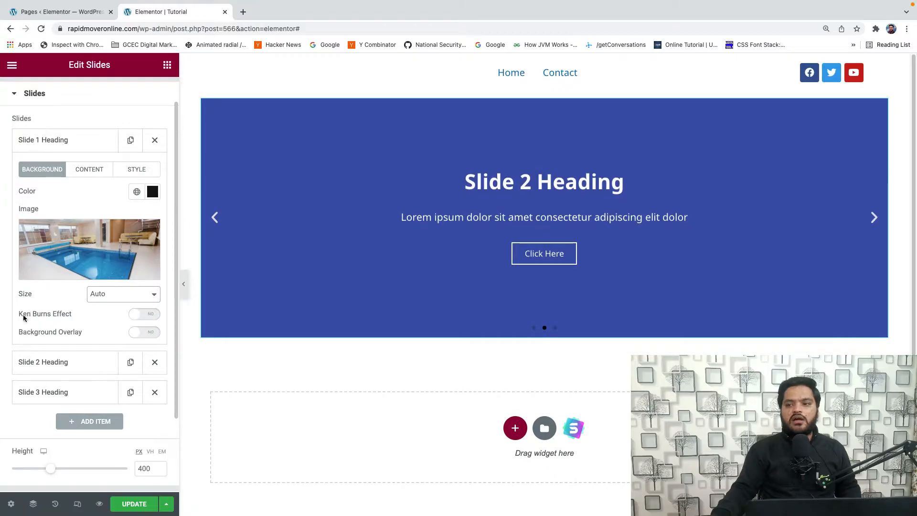
- Try the Ken Burns effect with zoom direction Out on the first slide, and switch the effect off again
{"action": "left_click", "coordinate": [149, 315]}
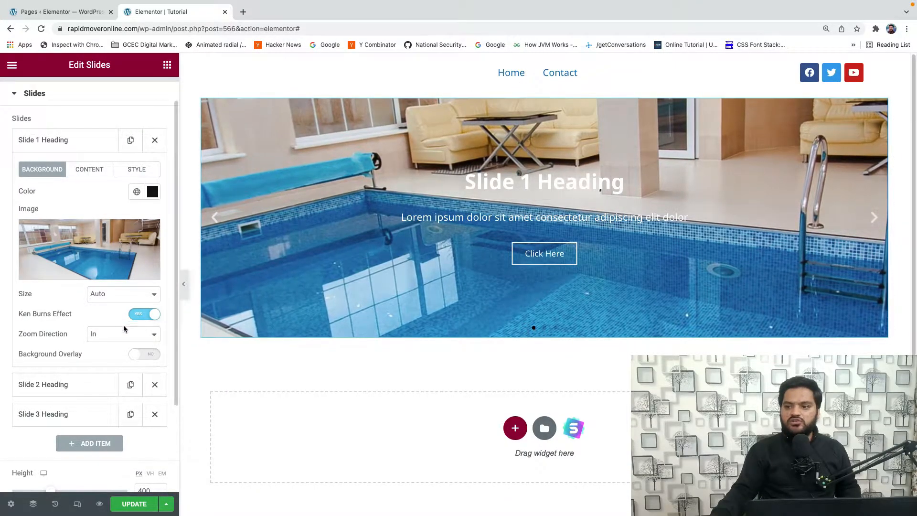
{"action": "left_click", "coordinate": [93, 335]}
{"action": "left_click", "coordinate": [96, 345]}
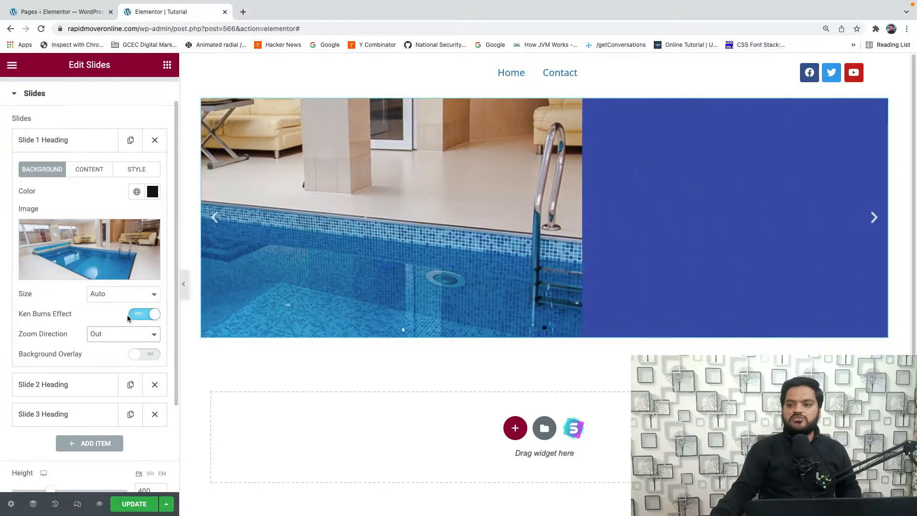
{"action": "left_click", "coordinate": [139, 316]}
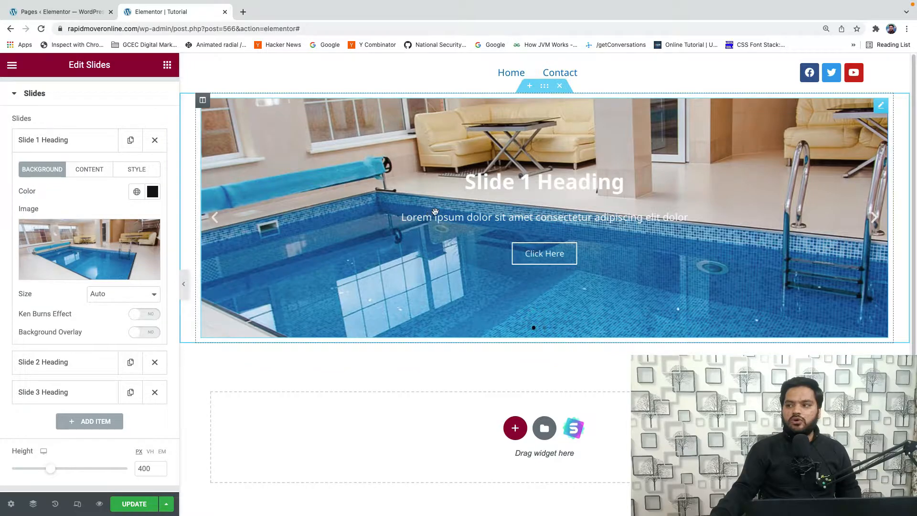
- Enable the first slide's background overlay with the semi-transparent dark red #5F171780, keeping the Normal blend mode
{"action": "left_click", "coordinate": [152, 334]}
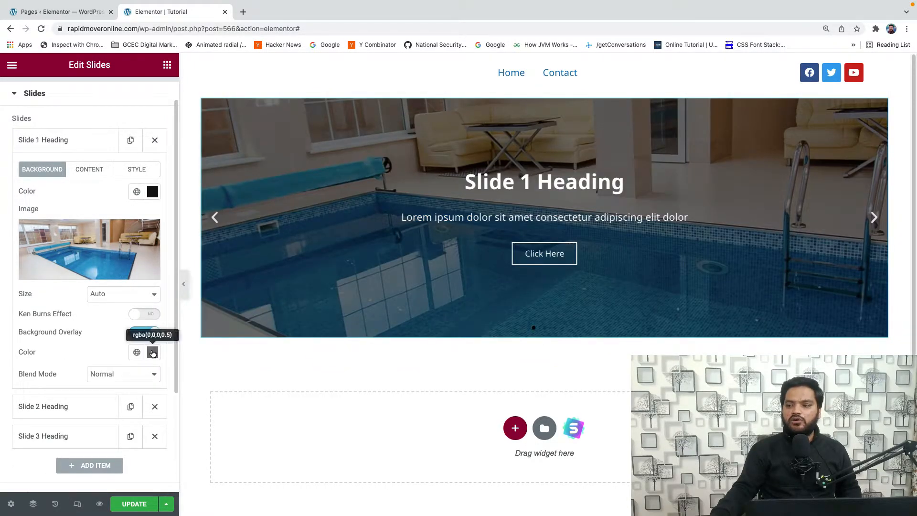
{"action": "left_click", "coordinate": [153, 353]}
{"action": "left_click_drag", "start_coordinate": [148, 254], "coordinate": [194, 247]}
{"action": "mouse_move", "coordinate": [158, 306]}
{"action": "left_mouse_down"}
{"action": "mouse_move", "coordinate": [210, 306]}
{"action": "mouse_move", "coordinate": [159, 305]}
{"action": "left_mouse_up"}
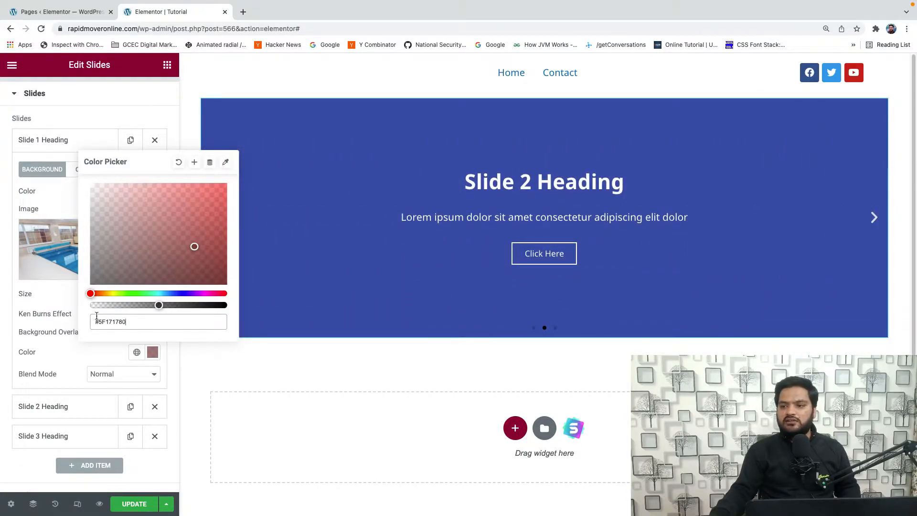
{"action": "left_click", "coordinate": [79, 348]}
{"action": "left_click", "coordinate": [117, 374]}
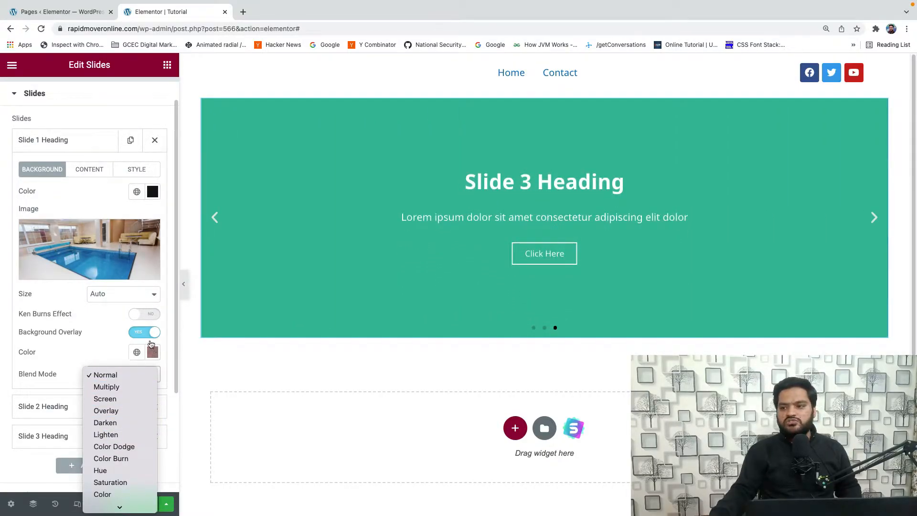
{"action": "left_click", "coordinate": [72, 371]}
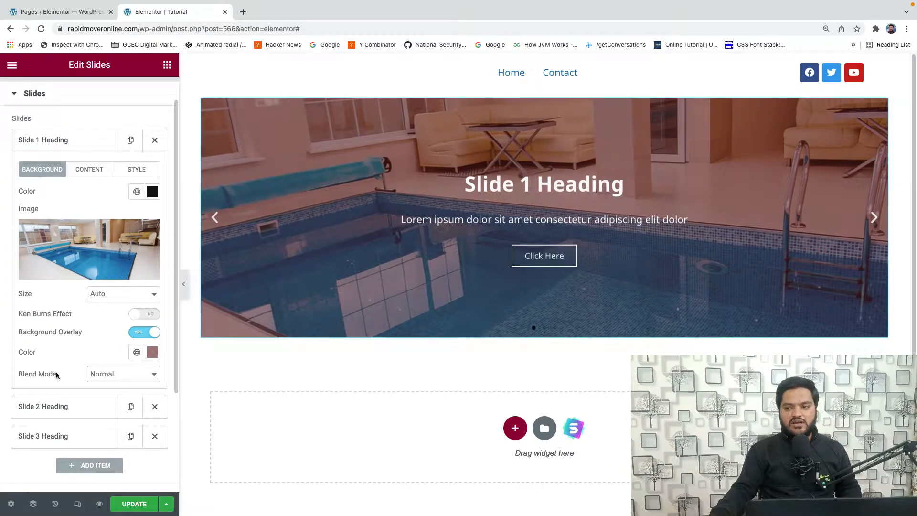
- Change the first slide's title to "Hello World"
{"action": "left_click", "coordinate": [89, 172]}
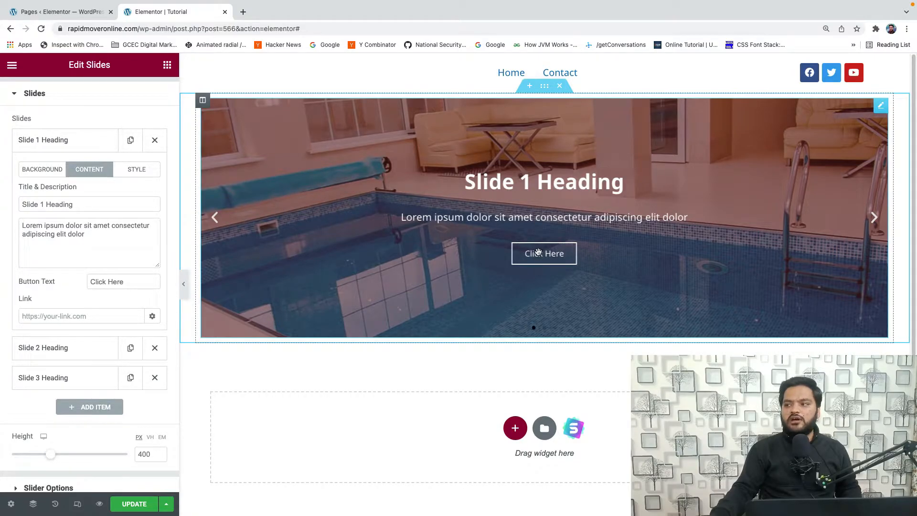
{"action": "left_click", "coordinate": [77, 205]}
{"action": "left_click_drag", "start_coordinate": [81, 205], "coordinate": [26, 203]}
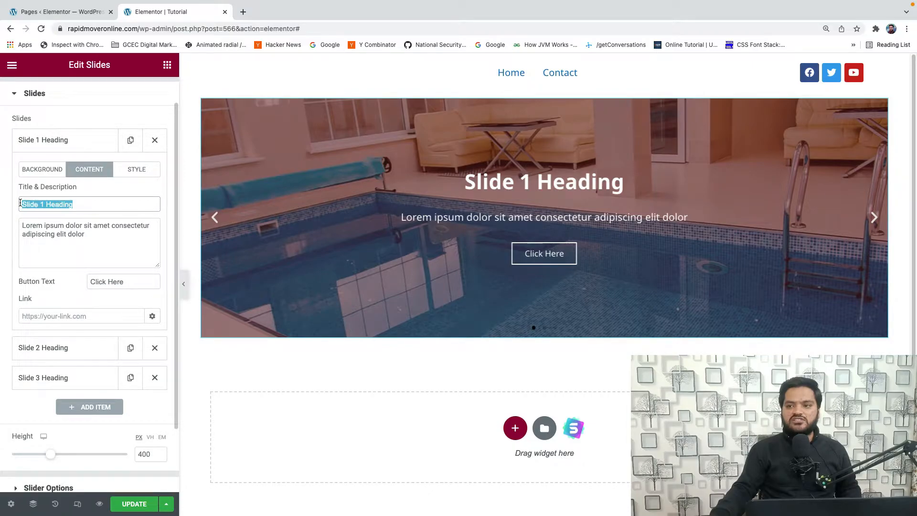
{"action": "type", "text": "H"}
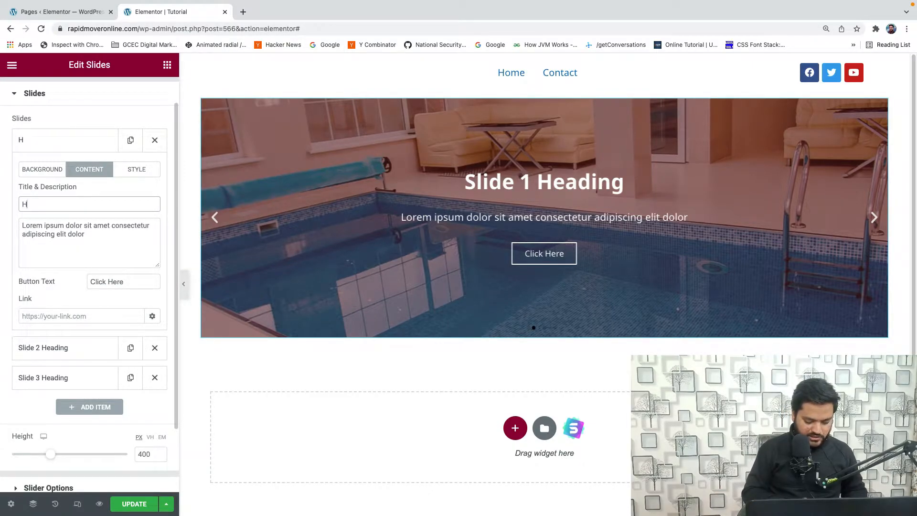
{"action": "type", "text": "ello World"}
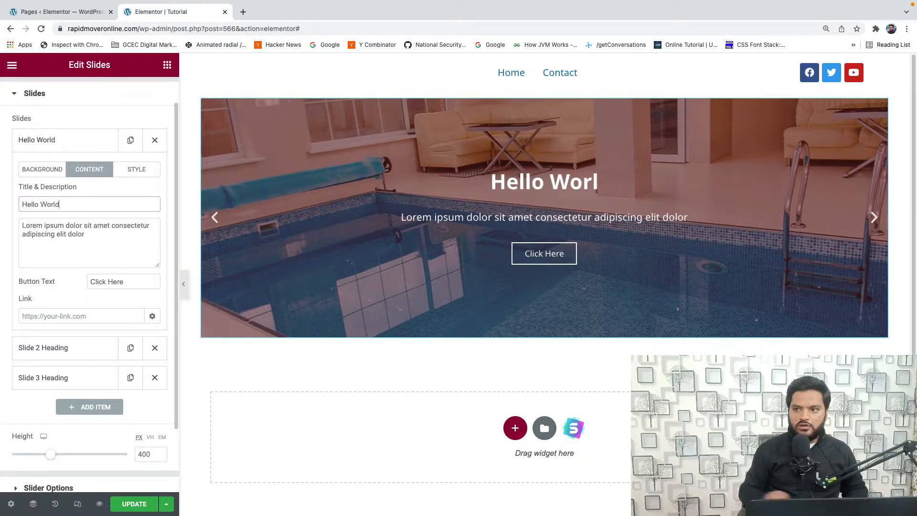
- Replace the first slide's description with "fhdkafhdjafuiofndjsafhdafhdjafdjalhfdjklsa" and set its button text to "Click Me"
{"action": "left_click_drag", "start_coordinate": [85, 235], "coordinate": [17, 226]}
{"action": "type", "text": "fhdk"}
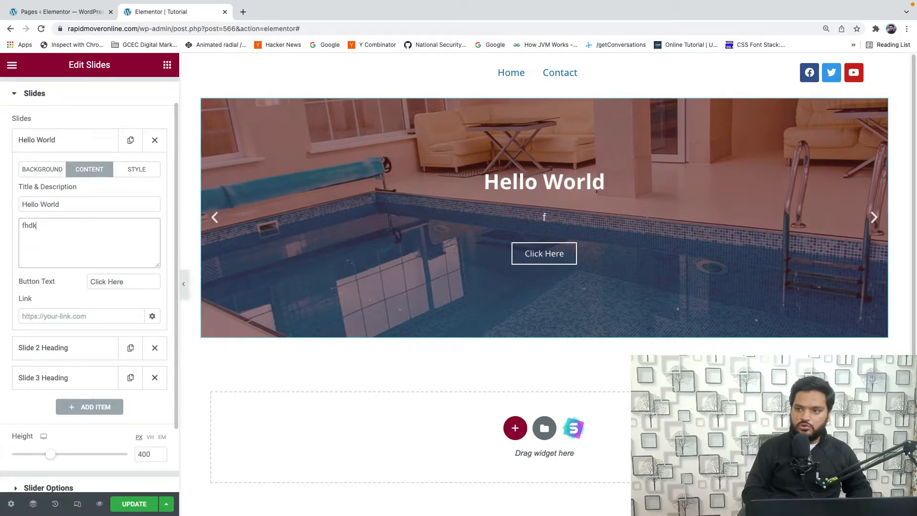
{"action": "type", "text": "afhdjafuiofndjsafhdafhdjafdjalhfdjklsa"}
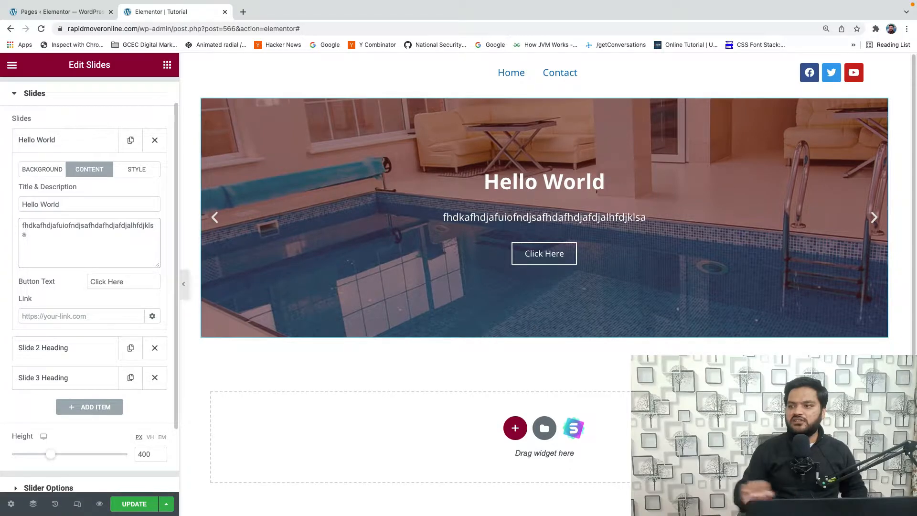
{"action": "left_click_drag", "start_coordinate": [124, 282], "coordinate": [82, 281]}
{"action": "type", "text": "Click Me"}
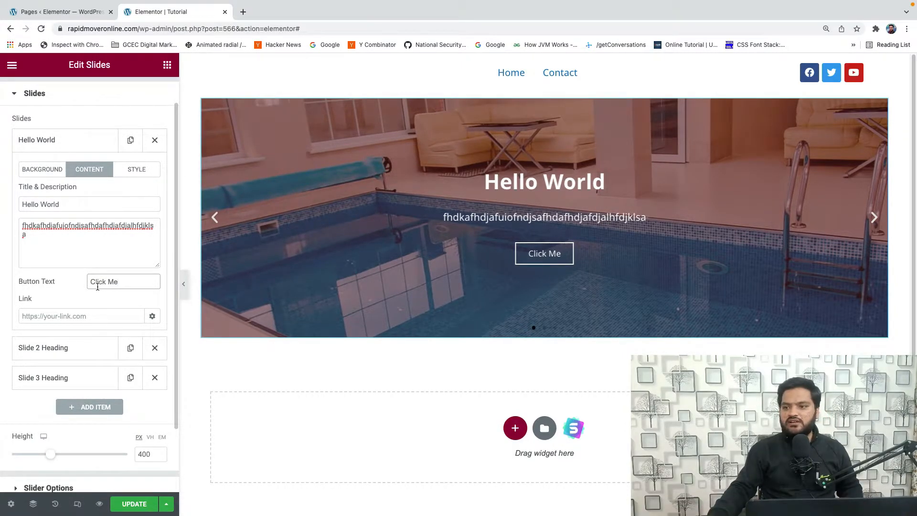
{"action": "left_click", "coordinate": [72, 312]}
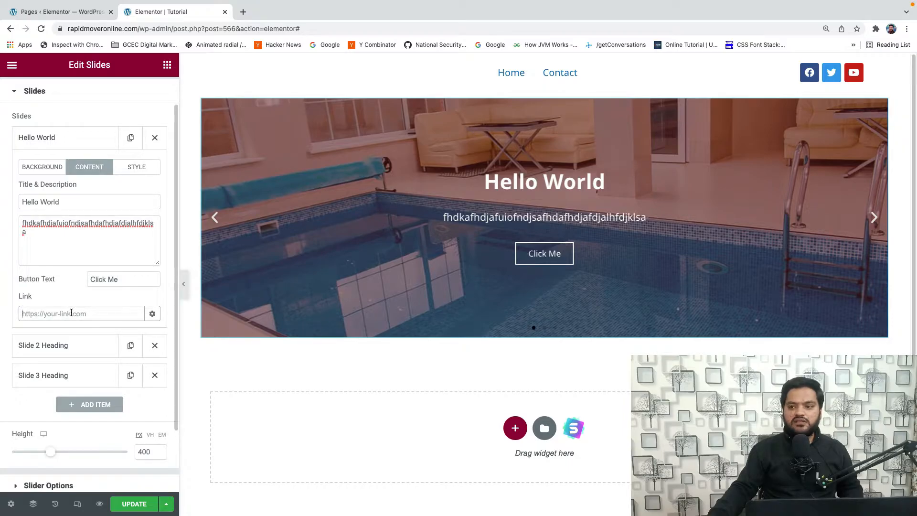
{"action": "type", "text": "ht"}
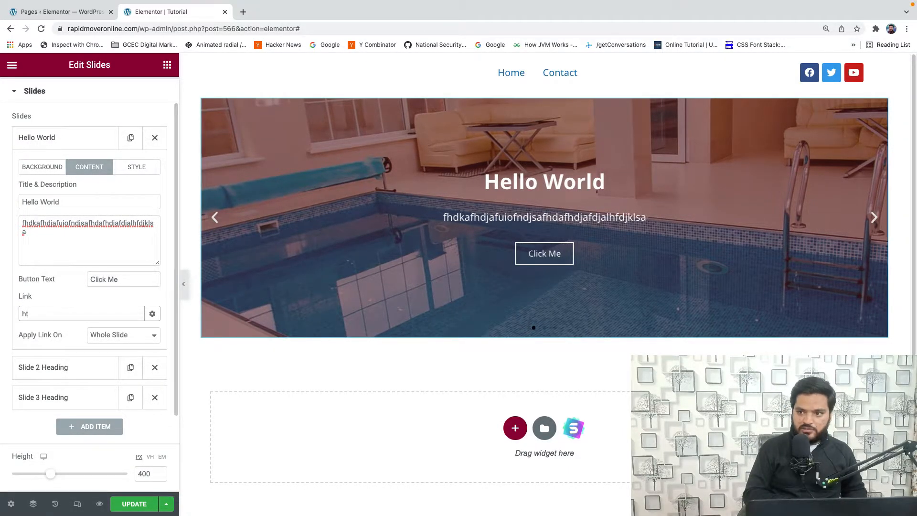
{"action": "type", "text": "tps"}
{"action": "type", "text": "://w"}
{"action": "type", "text": "ww."}
{"action": "key", "text": "BackSpace"}
{"action": "type", "text": "w.googl"}
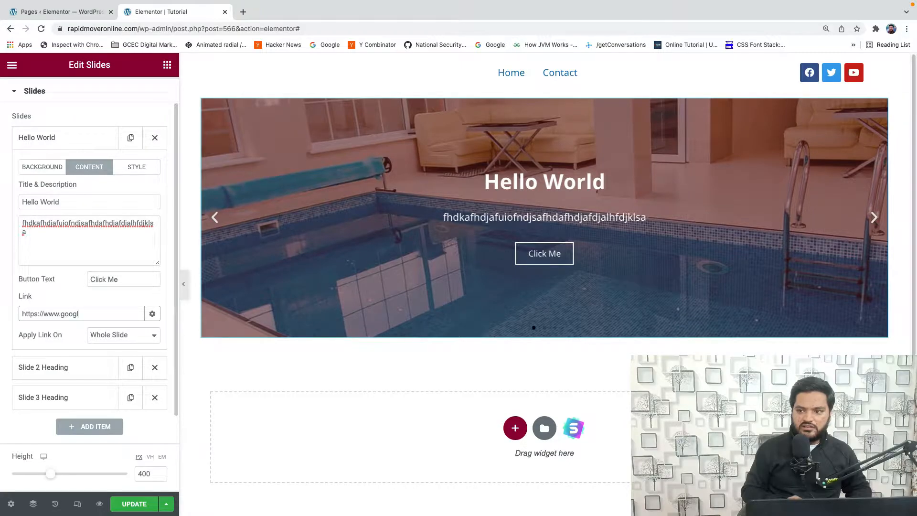
{"action": "type", "text": "e.com"}
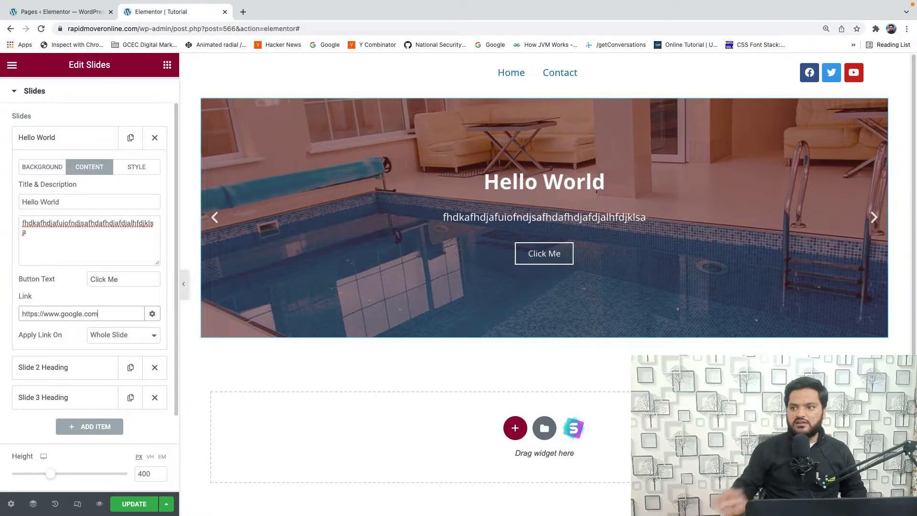
{"action": "left_click", "coordinate": [21, 337]}
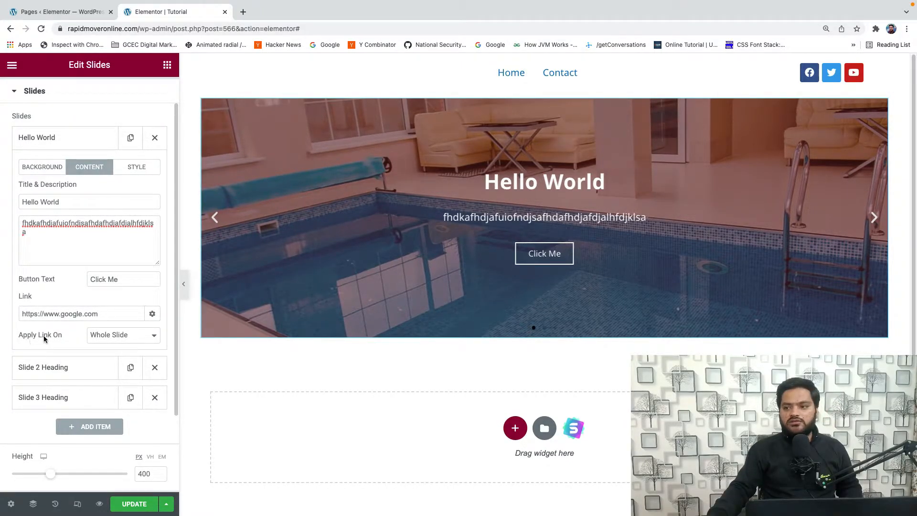
{"action": "left_click", "coordinate": [123, 336]}
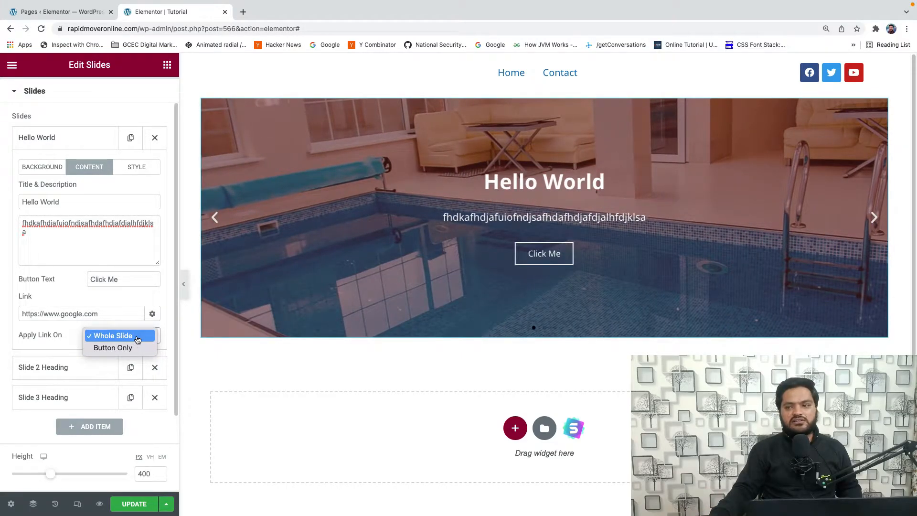
{"action": "left_click", "coordinate": [137, 337]}
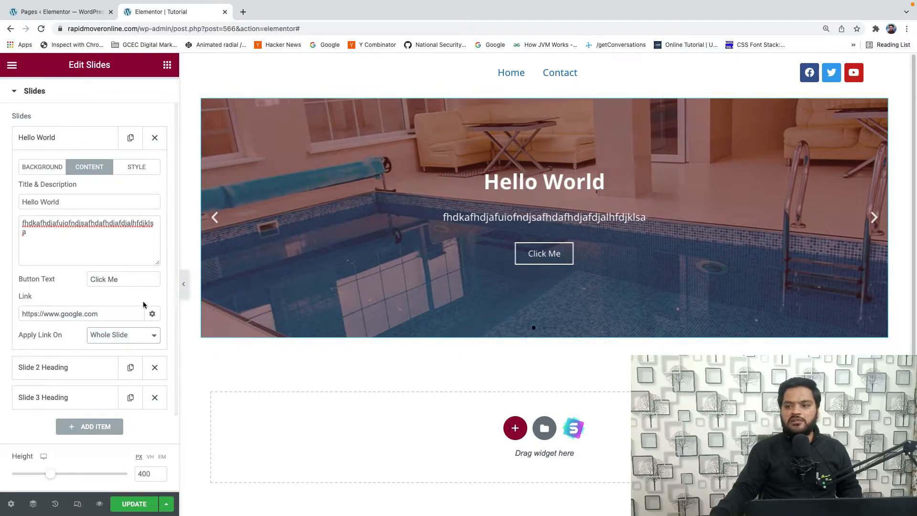
- Limit the first slide's link to Button Only
{"action": "left_click", "coordinate": [118, 335]}
{"action": "left_click", "coordinate": [119, 348]}
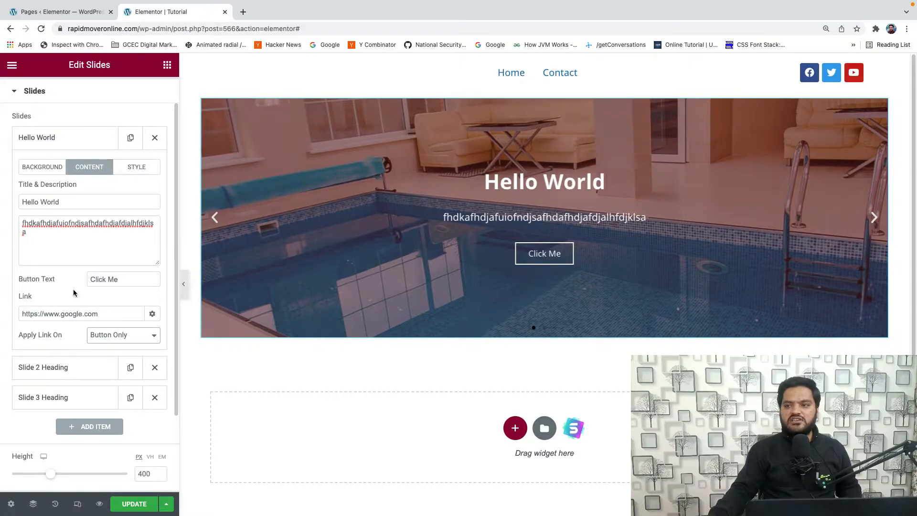
- Enable custom styling for the first slide and try its content's horizontal position at left, center and right, clearing the choice at the end
{"action": "left_click", "coordinate": [137, 167]}
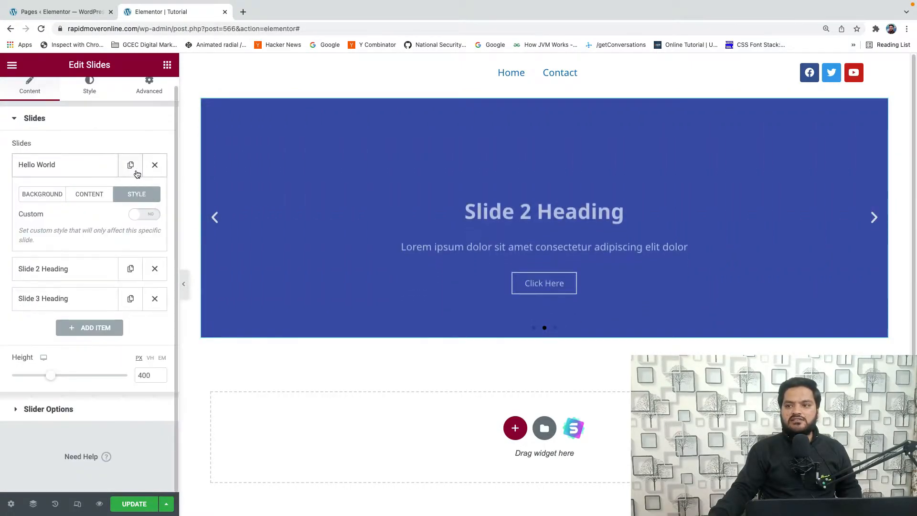
{"action": "left_click", "coordinate": [148, 218]}
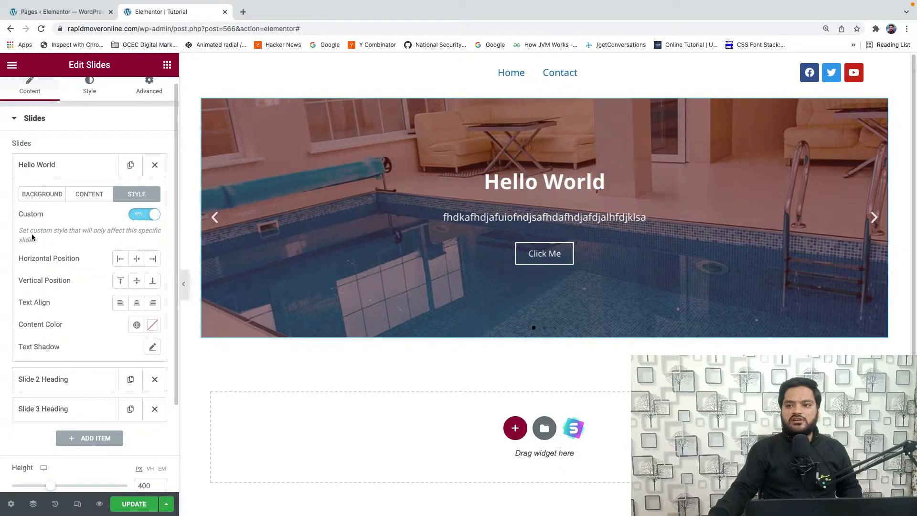
{"action": "left_click_drag", "start_coordinate": [20, 230], "coordinate": [33, 238]}
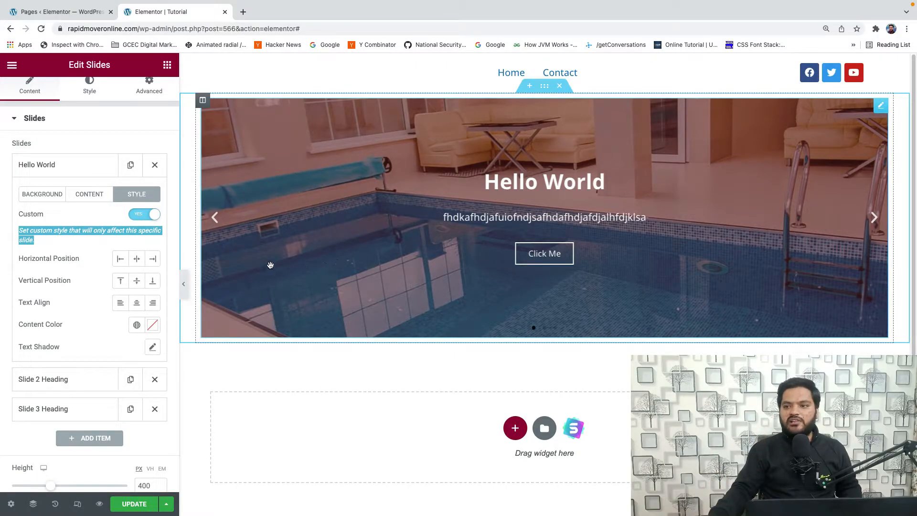
{"action": "left_click", "coordinate": [119, 263]}
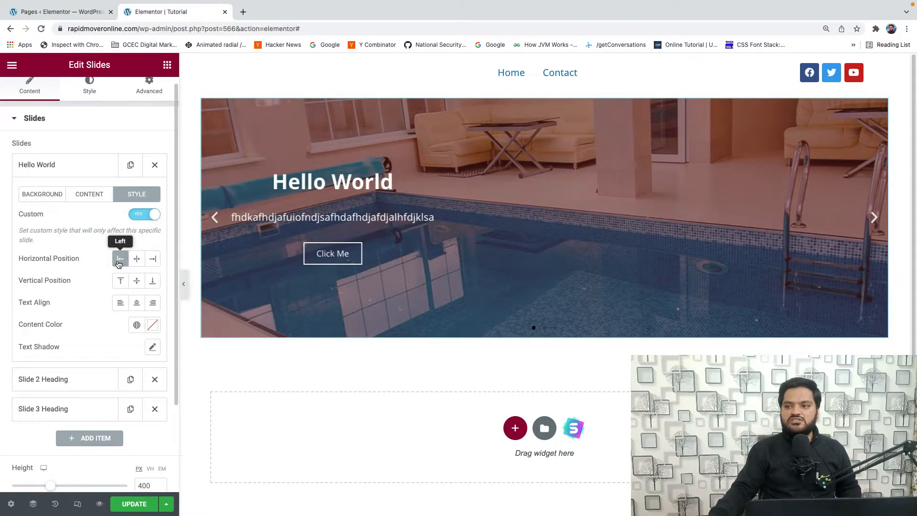
{"action": "left_click", "coordinate": [137, 263]}
{"action": "left_click", "coordinate": [154, 263]}
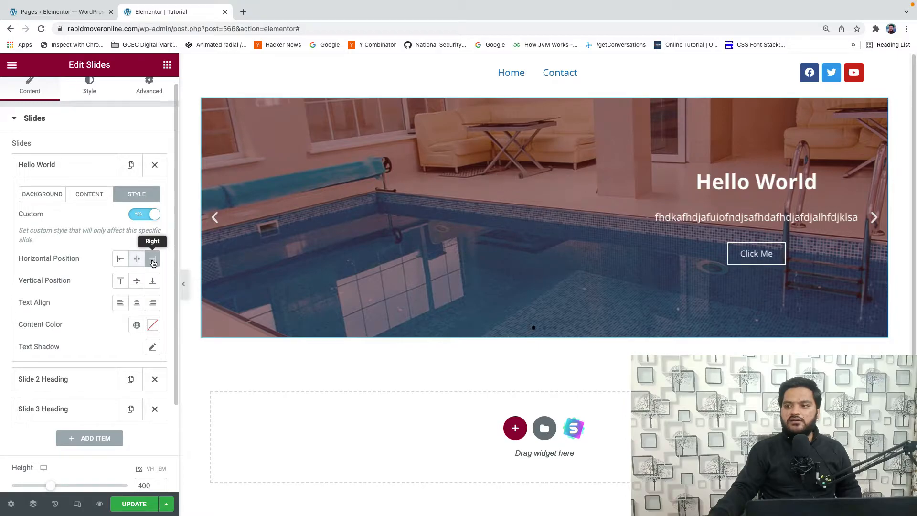
{"action": "left_click", "coordinate": [154, 263]}
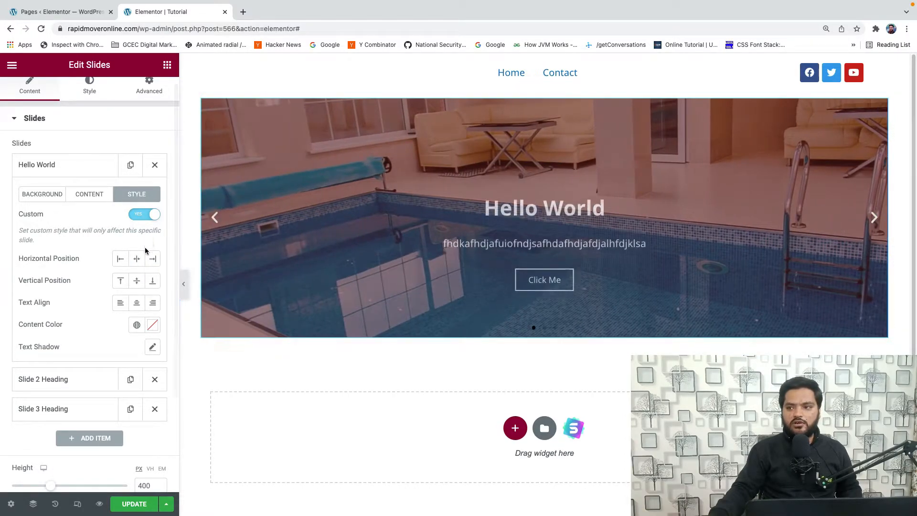
- Try the first slide's vertical position at top and bottom, settle on the middle, and set its text alignment to center
{"action": "left_click", "coordinate": [137, 280]}
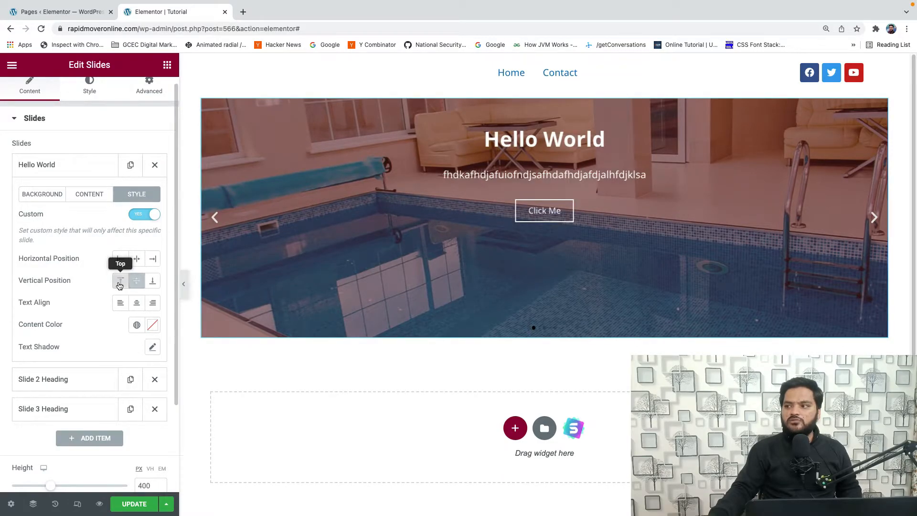
{"action": "left_click", "coordinate": [137, 281]}
{"action": "left_click", "coordinate": [150, 282]}
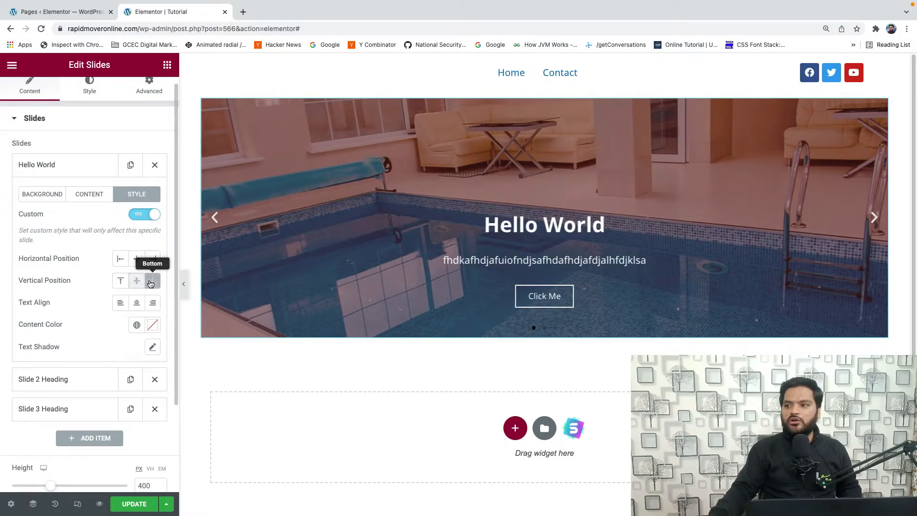
{"action": "left_click", "coordinate": [137, 281]}
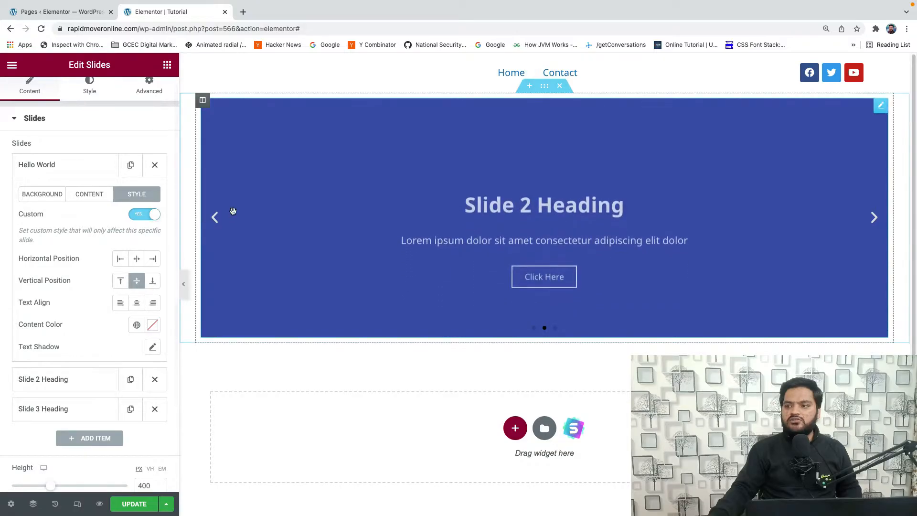
{"action": "left_click", "coordinate": [215, 217]}
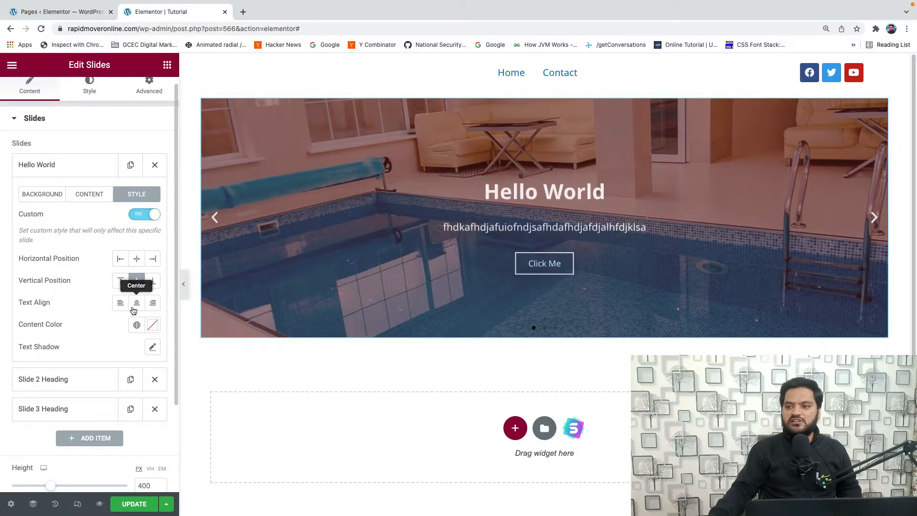
{"action": "left_click", "coordinate": [128, 305]}
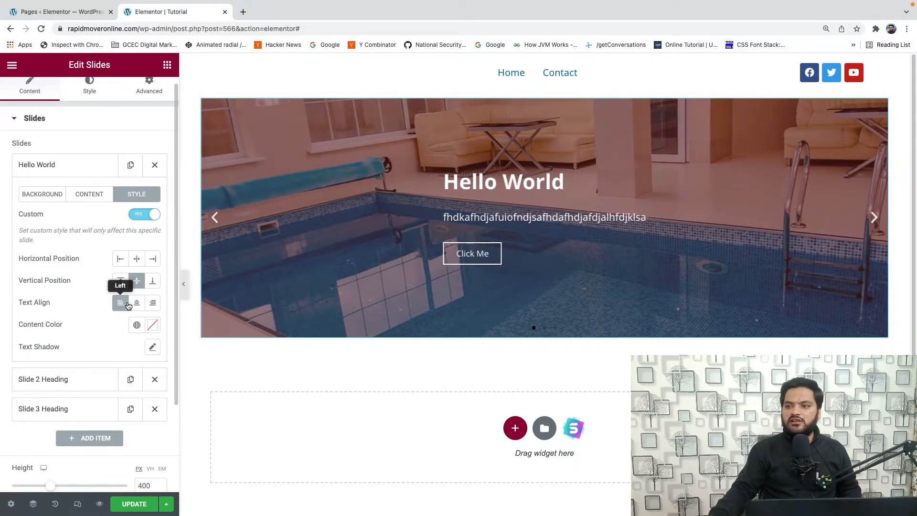
{"action": "left_click", "coordinate": [137, 305]}
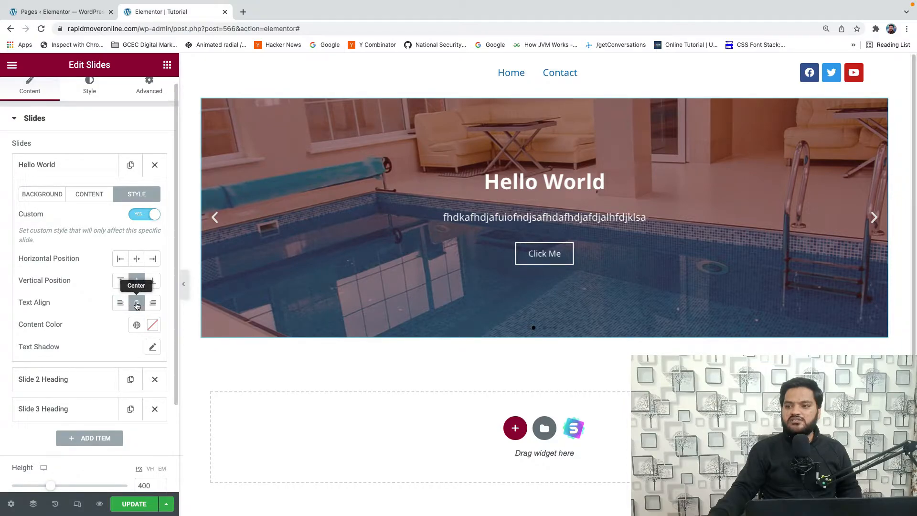
- Set the first slide's content color to the green #57D629 and bring that slide up in the preview
{"action": "left_click", "coordinate": [152, 328]}
{"action": "left_click", "coordinate": [136, 229]}
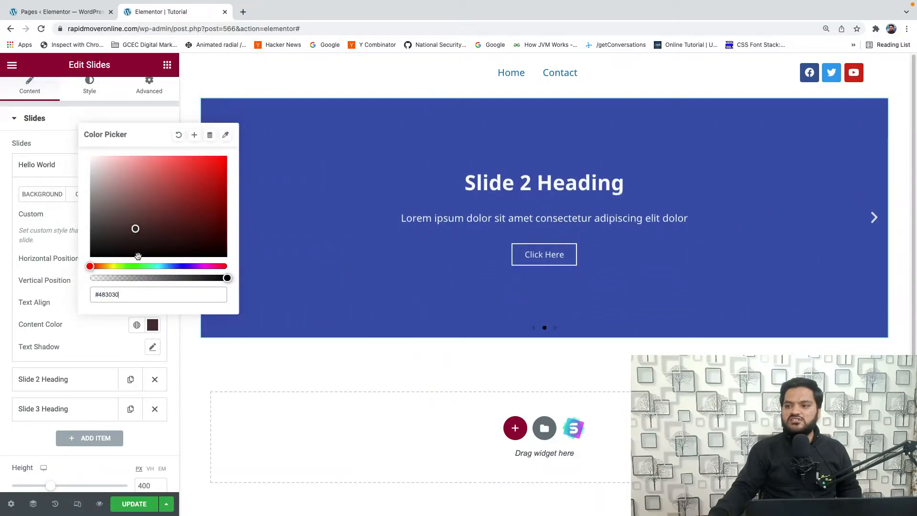
{"action": "left_click", "coordinate": [130, 266]}
{"action": "left_click", "coordinate": [150, 222]}
{"action": "left_click_drag", "start_coordinate": [151, 222], "coordinate": [200, 172]}
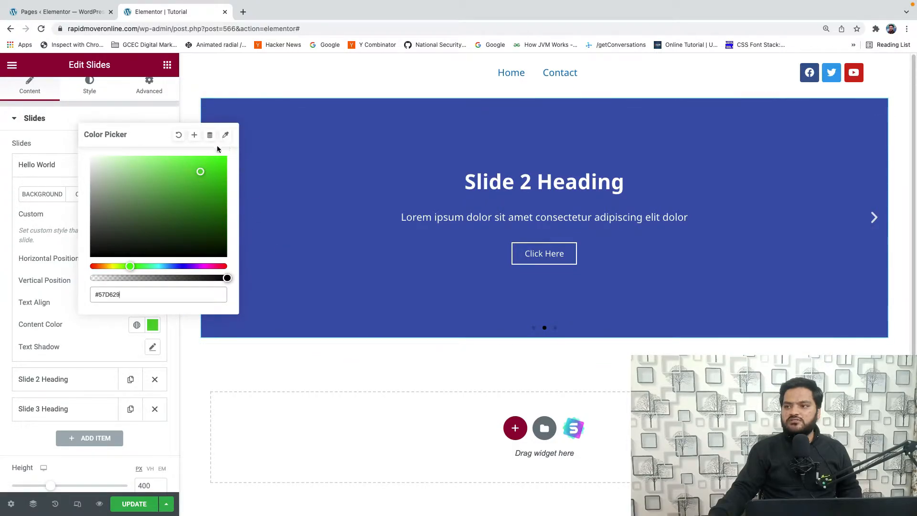
{"action": "left_click", "coordinate": [153, 325]}
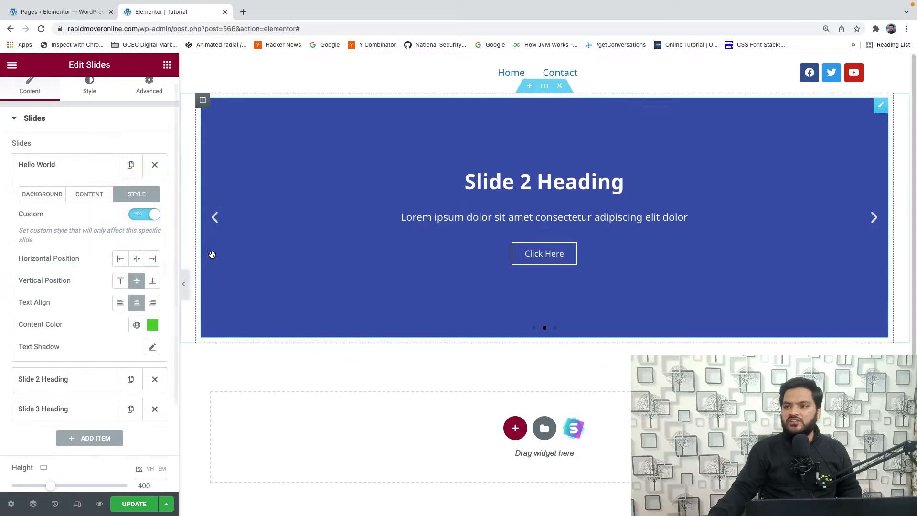
{"action": "left_click", "coordinate": [215, 220]}
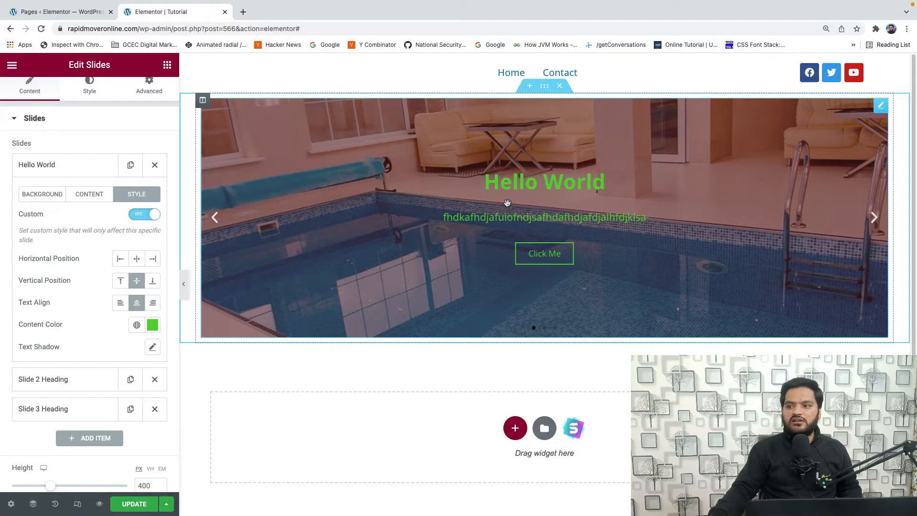
- Enable the first slide's text shadow with its default values, and switch the slide's custom styling back off
{"action": "left_click", "coordinate": [153, 347]}
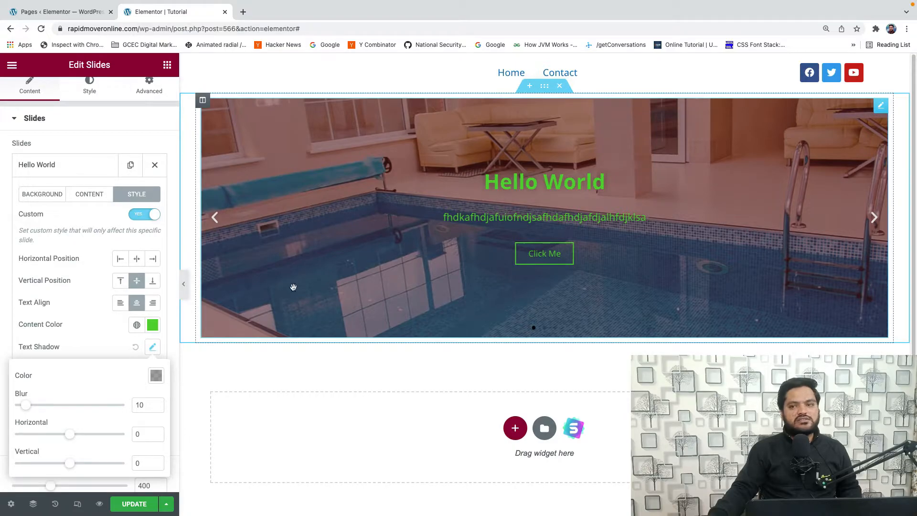
{"action": "scroll", "coordinate": [77, 380], "scroll_direction": "down", "scroll_amount": 2}
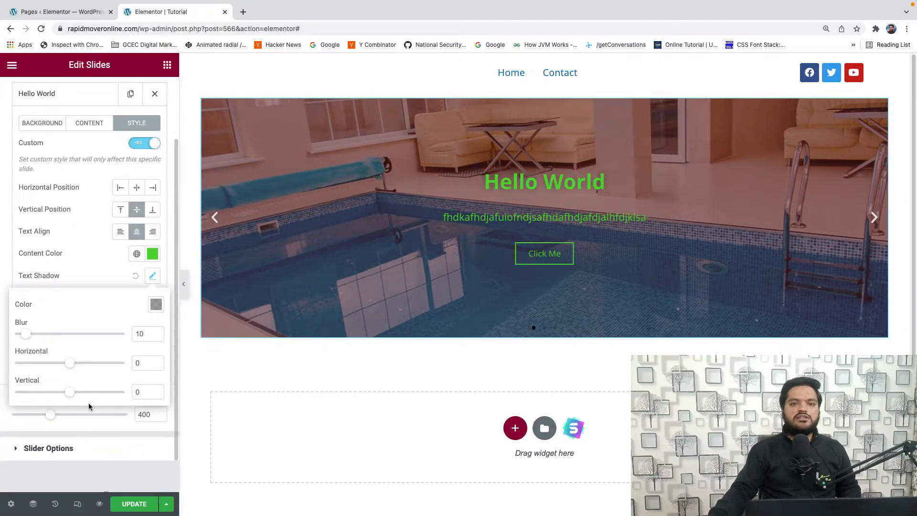
{"action": "left_click", "coordinate": [86, 288]}
{"action": "scroll", "coordinate": [90, 288], "scroll_direction": "up", "scroll_amount": 2}
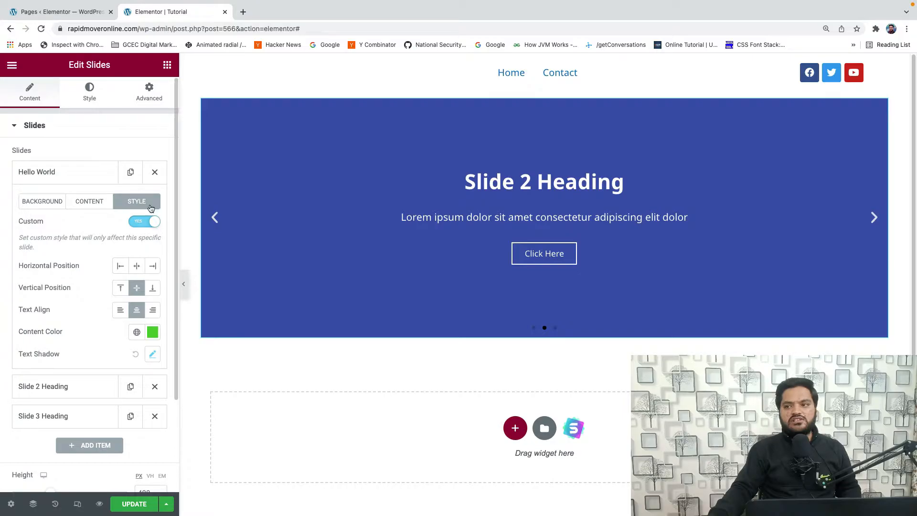
{"action": "left_click", "coordinate": [139, 223]}
{"action": "left_click", "coordinate": [79, 182]}
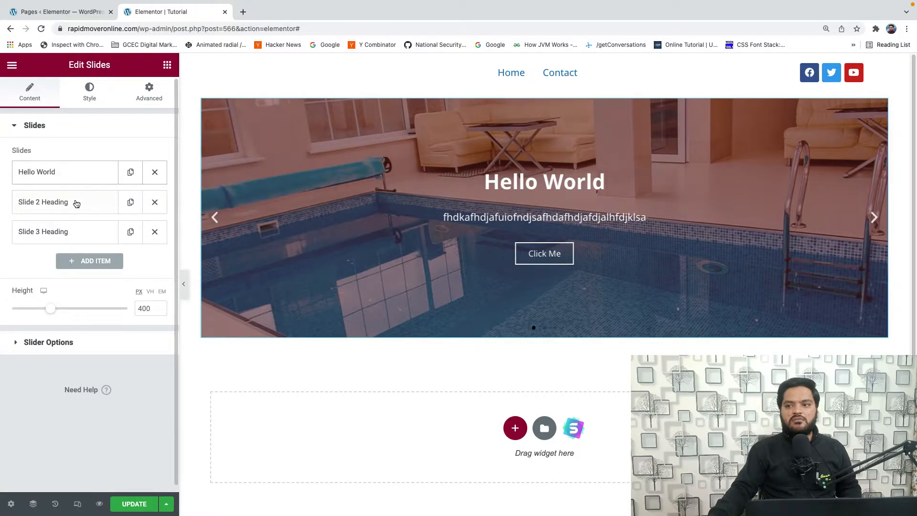
- Look over the settings of the second and third slides
{"action": "left_click", "coordinate": [77, 203]}
{"action": "left_click", "coordinate": [77, 202]}
{"action": "left_click", "coordinate": [80, 239]}
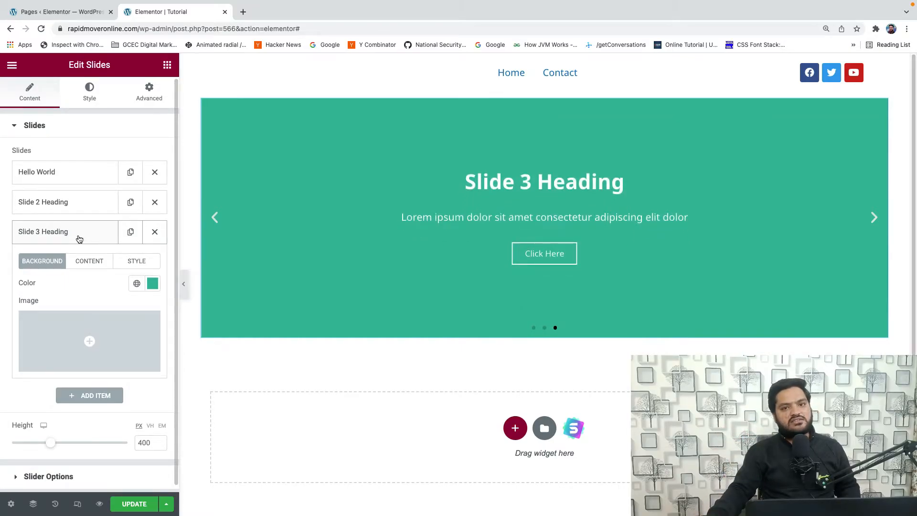
{"action": "left_click", "coordinate": [79, 239]}
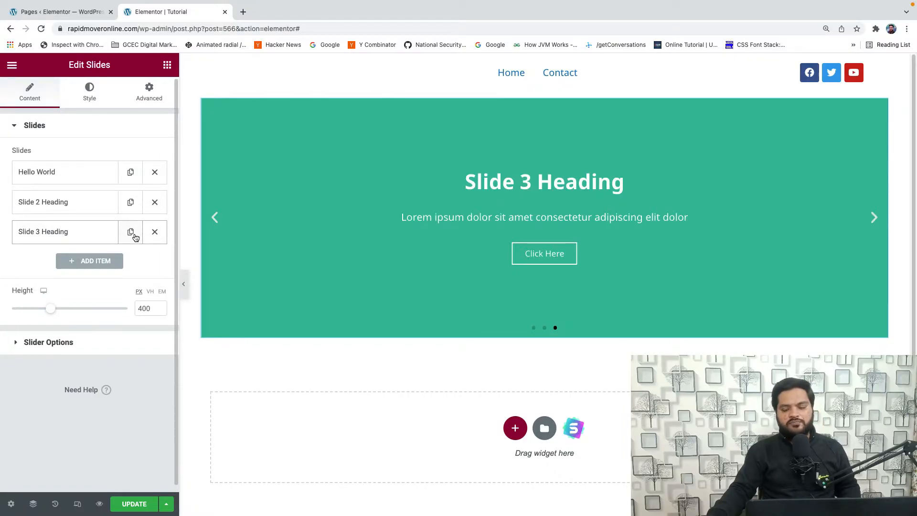
- Set the height of the slides to about 409 px, trying a taller size of about 498 px first
{"action": "mouse_move", "coordinate": [51, 310]}
{"action": "left_mouse_down"}
{"action": "mouse_move", "coordinate": [39, 311]}
{"action": "mouse_move", "coordinate": [66, 311]}
{"action": "left_mouse_up"}
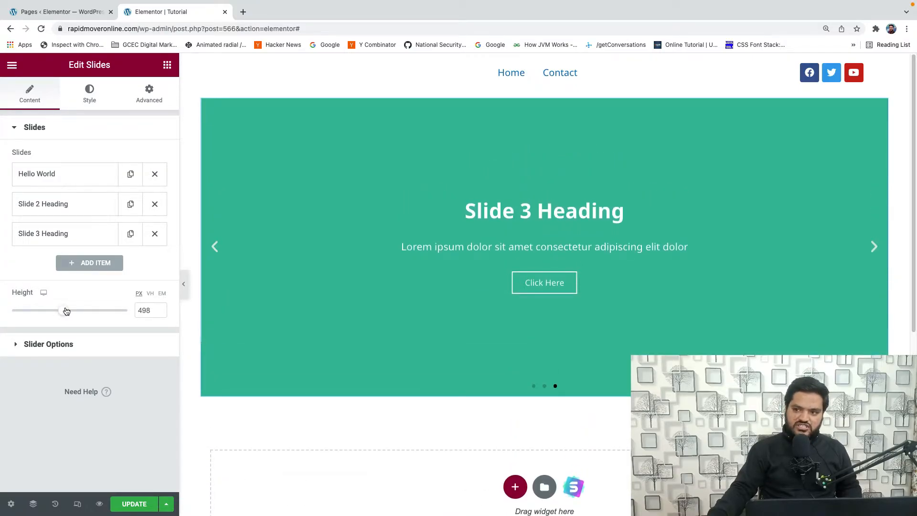
{"action": "mouse_move", "coordinate": [67, 311]}
{"action": "left_mouse_down"}
{"action": "mouse_move", "coordinate": [80, 311]}
{"action": "mouse_move", "coordinate": [45, 311]}
{"action": "mouse_move", "coordinate": [67, 311]}
{"action": "mouse_move", "coordinate": [54, 312]}
{"action": "left_mouse_up"}
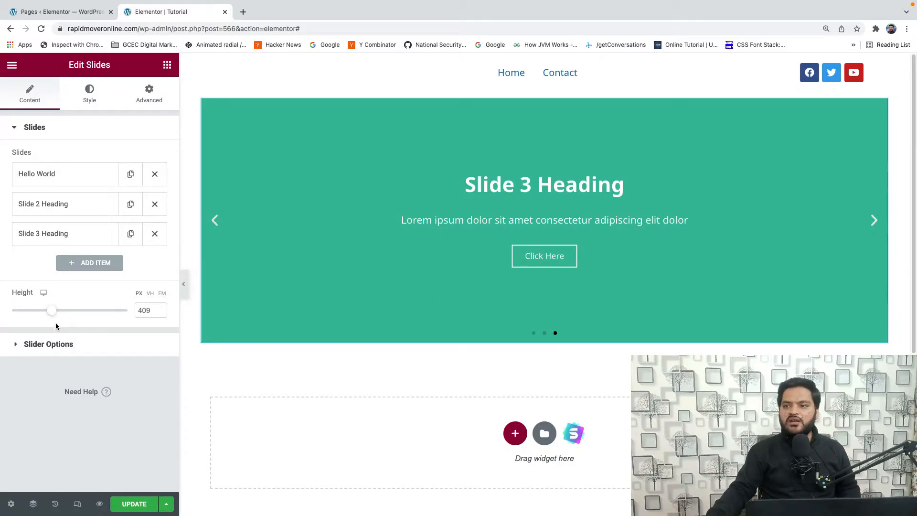
- Expand the Slider Options and keep the navigation on Arrows and Dots
{"action": "left_click", "coordinate": [35, 126]}
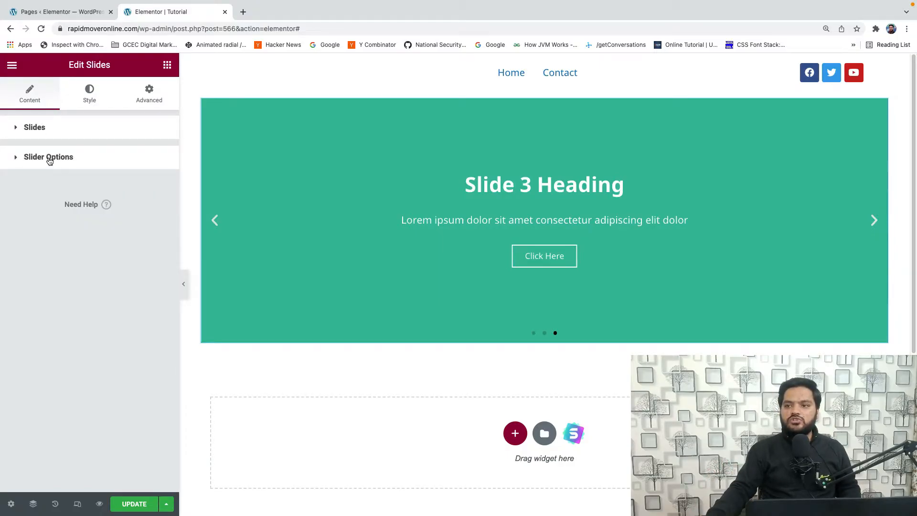
{"action": "left_click", "coordinate": [50, 159]}
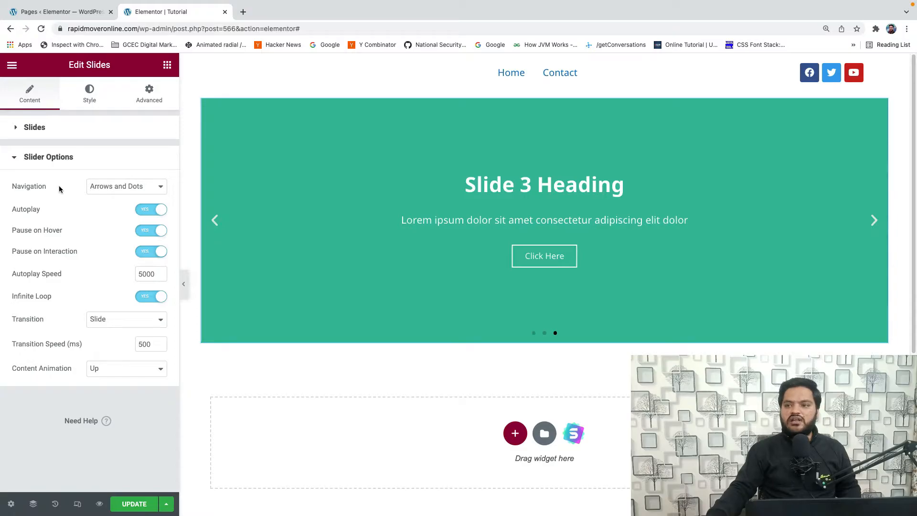
{"action": "left_click", "coordinate": [123, 188]}
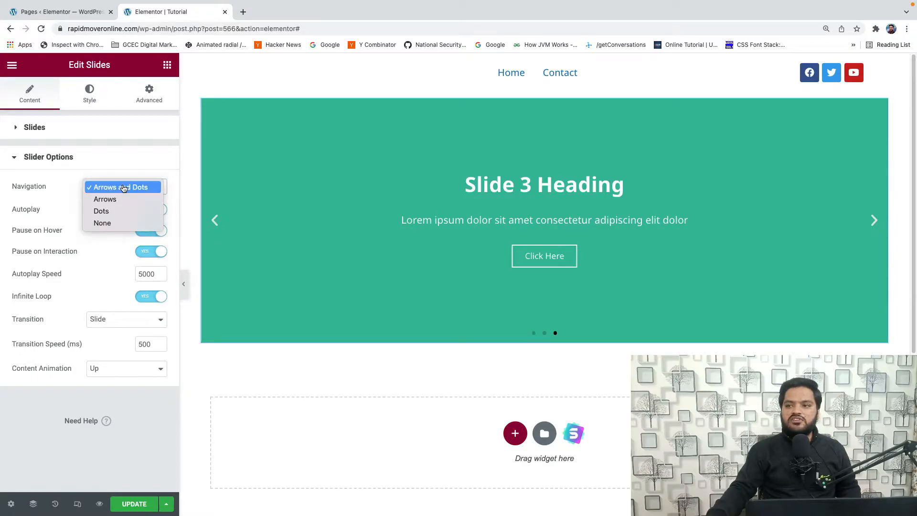
{"action": "left_click", "coordinate": [132, 187]}
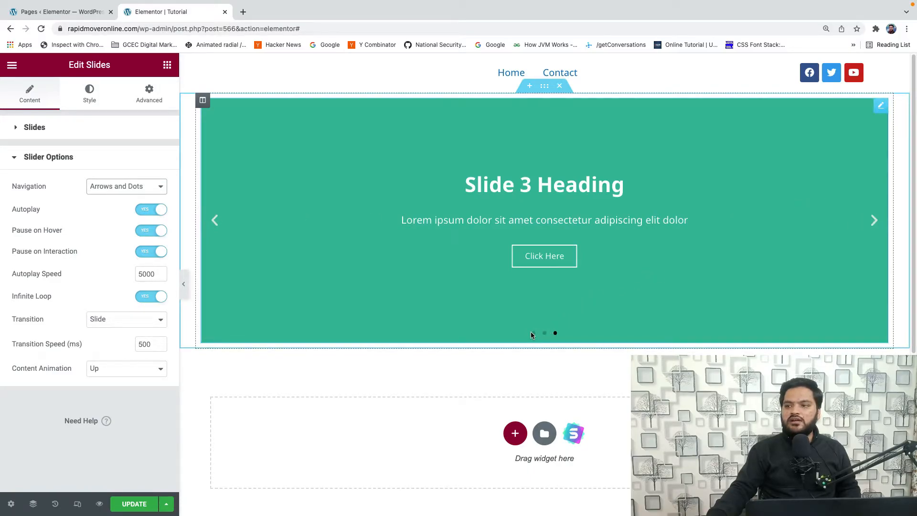
- Try the slider's navigation as Arrows, Dots and None in turn
{"action": "left_click", "coordinate": [144, 187]}
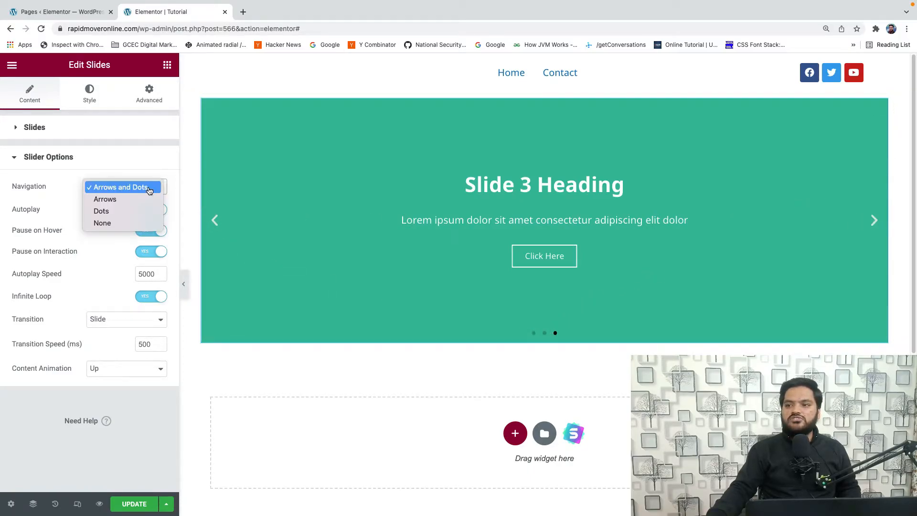
{"action": "left_click", "coordinate": [111, 200]}
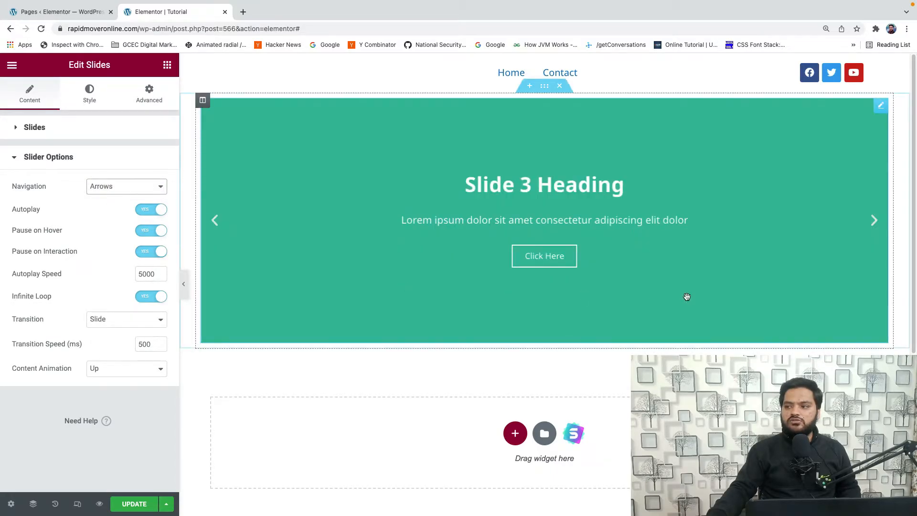
{"action": "left_click", "coordinate": [116, 188]}
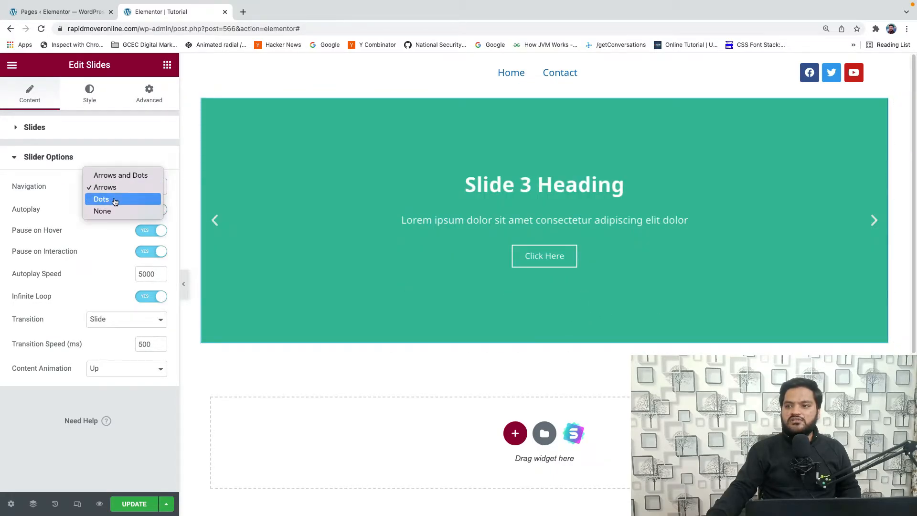
{"action": "left_click", "coordinate": [116, 200]}
{"action": "left_click", "coordinate": [127, 191]}
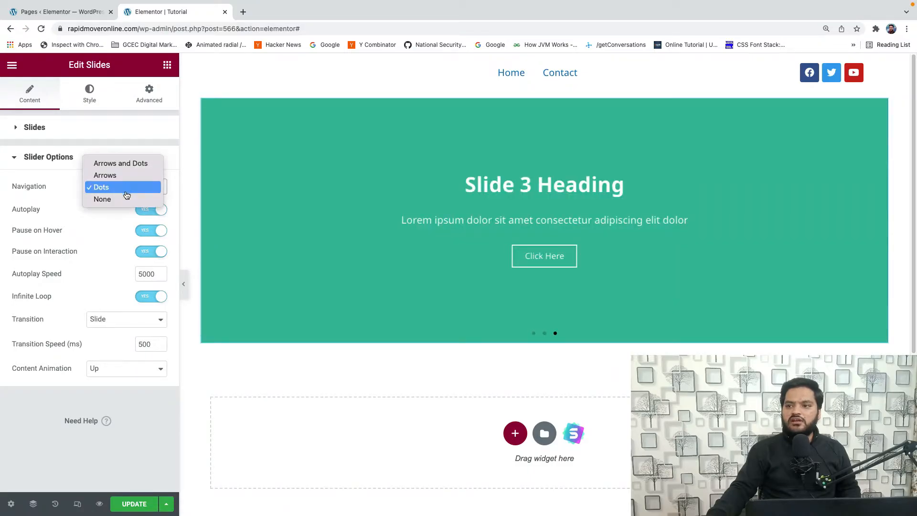
{"action": "left_click", "coordinate": [123, 199]}
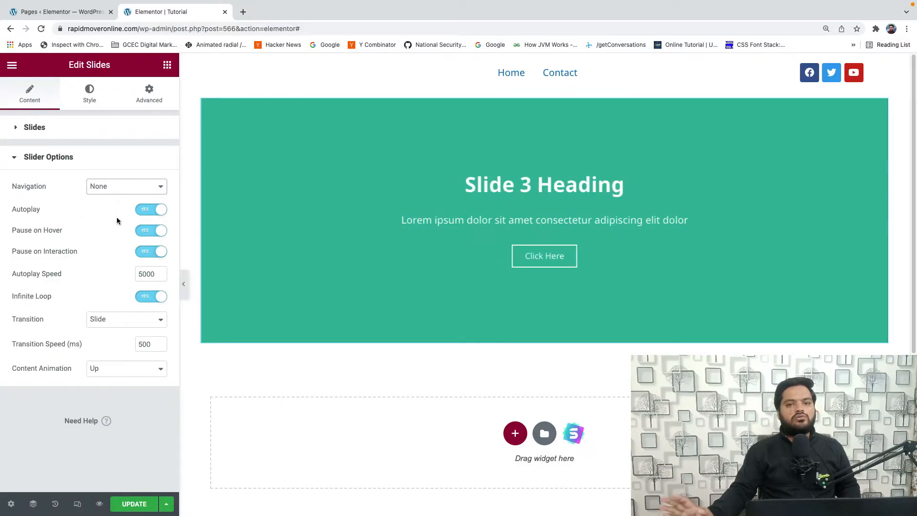
- Set the slider's navigation to Arrows
{"action": "left_click", "coordinate": [117, 189]}
{"action": "left_click", "coordinate": [122, 165]}
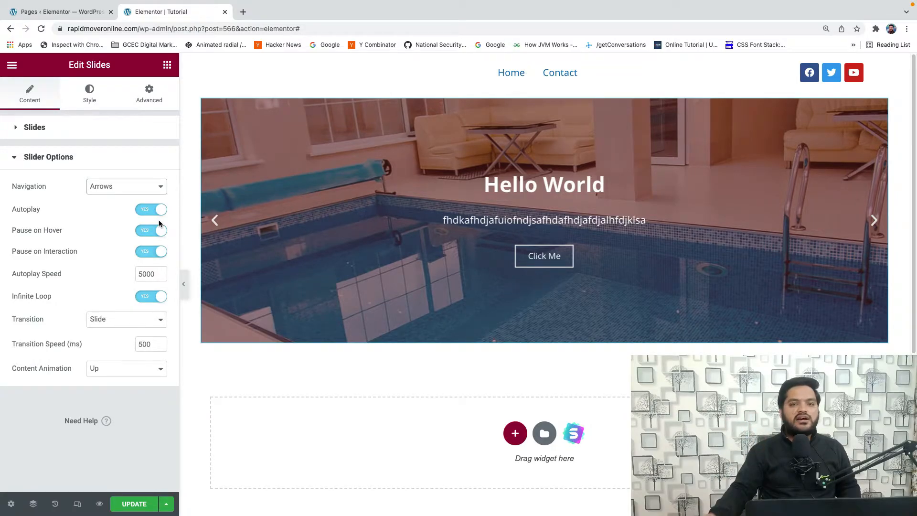
- Try the slider with Autoplay off and with Infinite Loop off, switching each option back on
{"action": "left_click", "coordinate": [148, 213]}
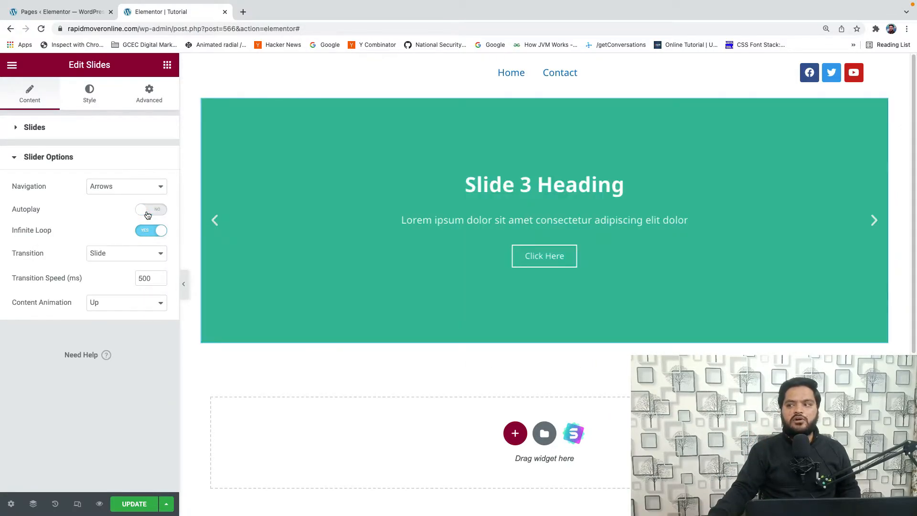
{"action": "left_click", "coordinate": [161, 209]}
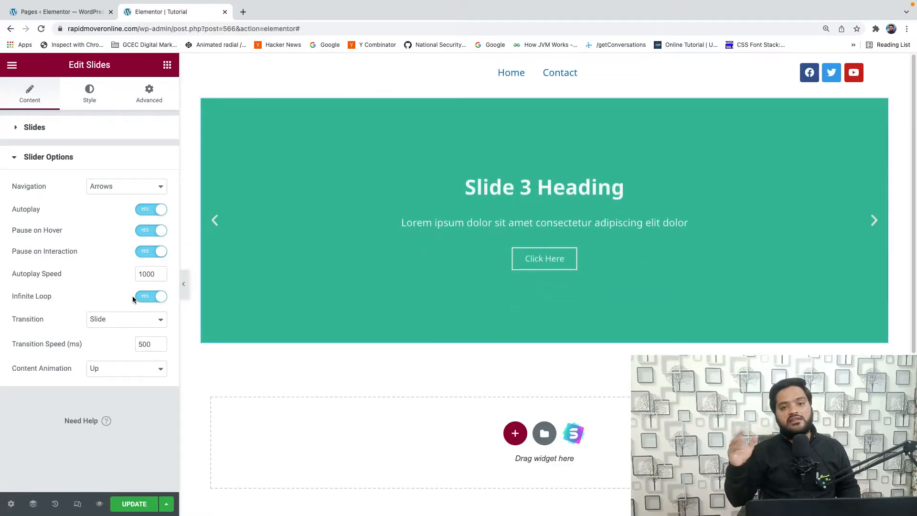
{"action": "left_click", "coordinate": [142, 300]}
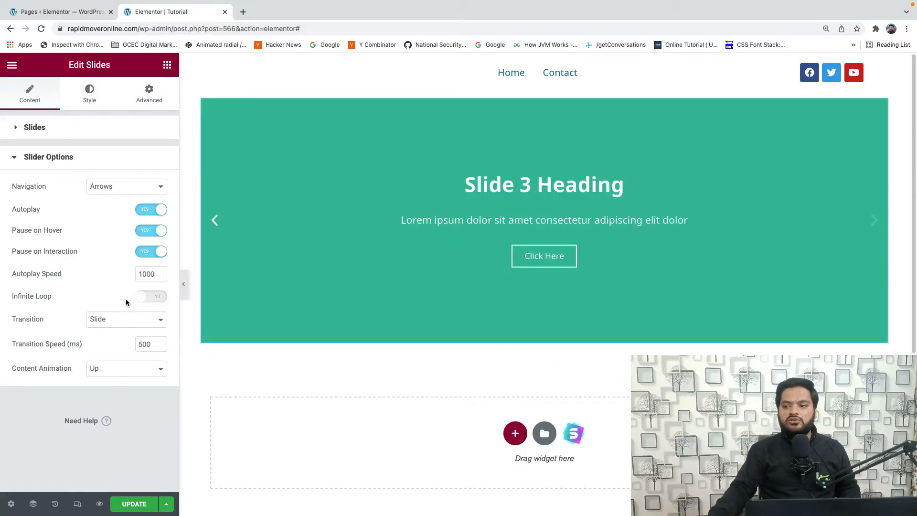
{"action": "left_click", "coordinate": [152, 300]}
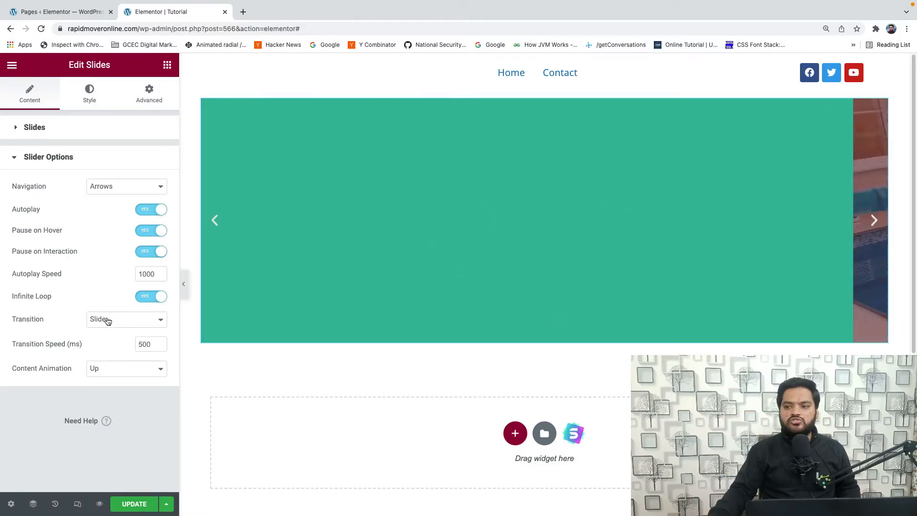
- Set the slider's transition to Fade and its content animation to Left, trying Down and Right first
{"action": "left_click", "coordinate": [108, 321]}
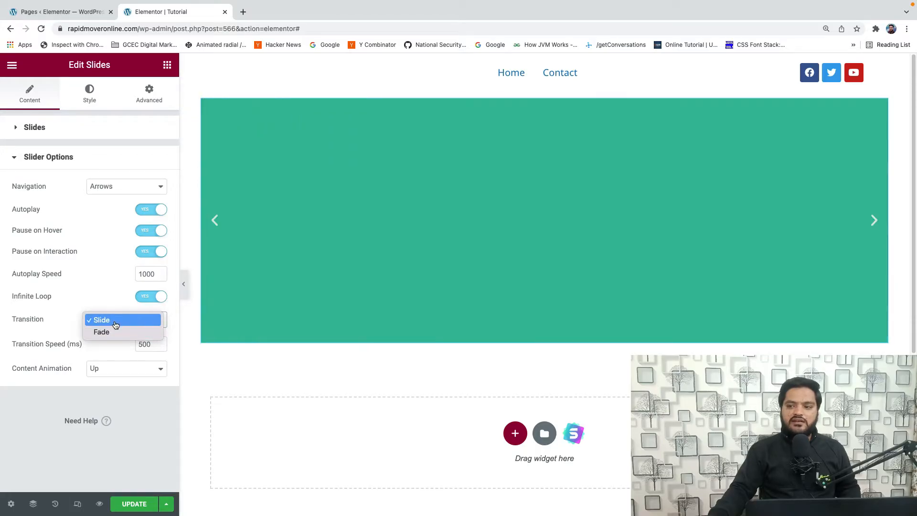
{"action": "left_click", "coordinate": [112, 332]}
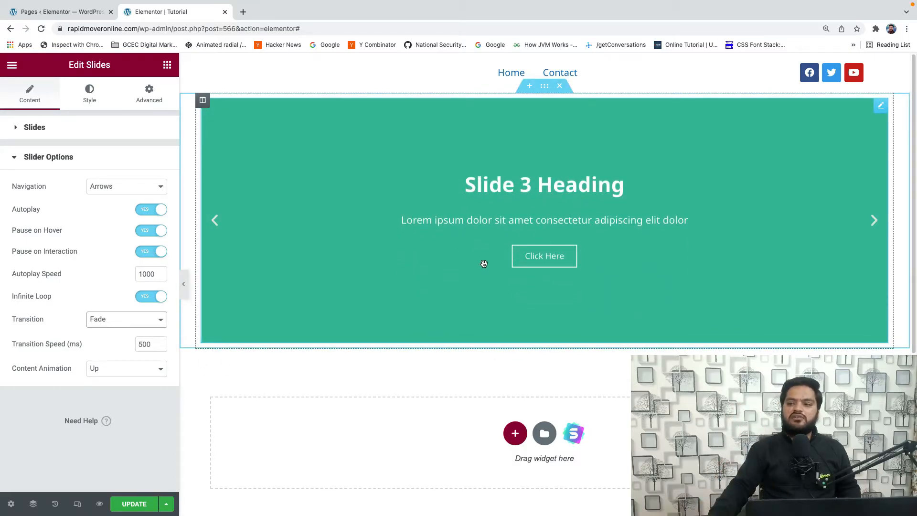
{"action": "left_click", "coordinate": [93, 369]}
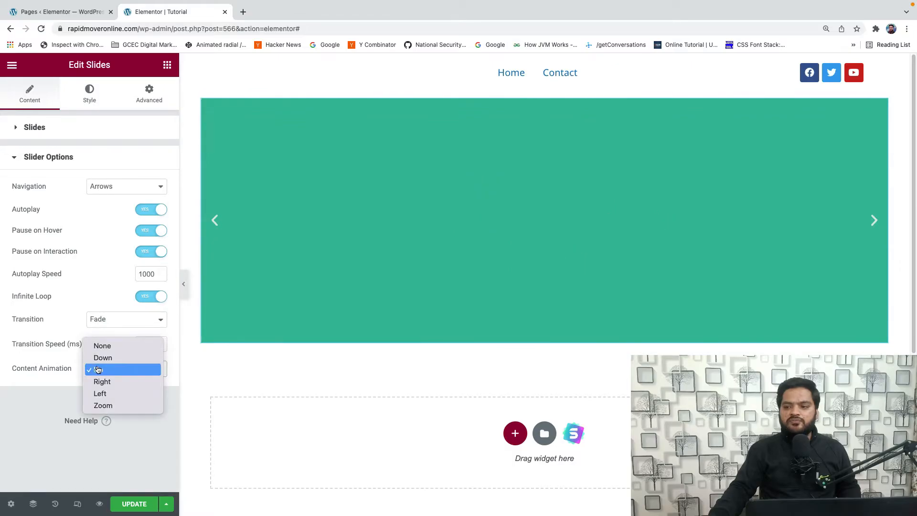
{"action": "left_click", "coordinate": [107, 359]}
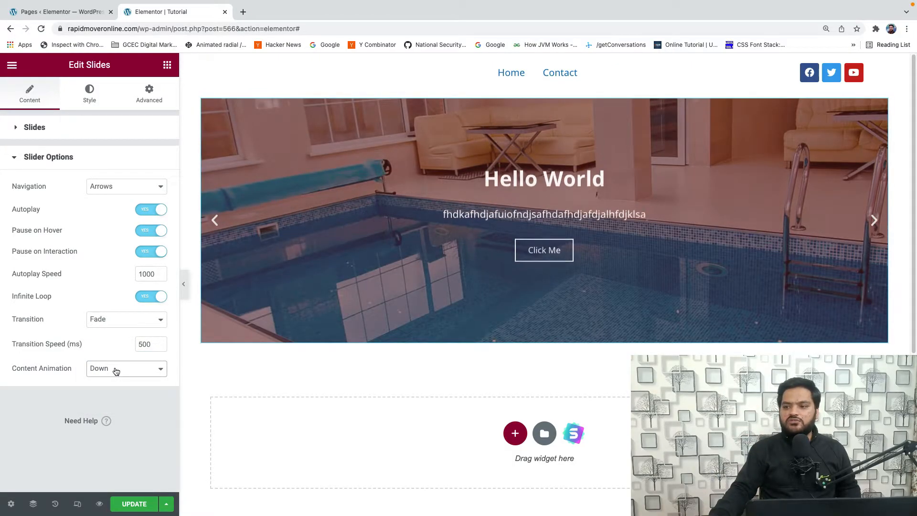
{"action": "left_click", "coordinate": [116, 371]}
{"action": "left_click", "coordinate": [116, 393]}
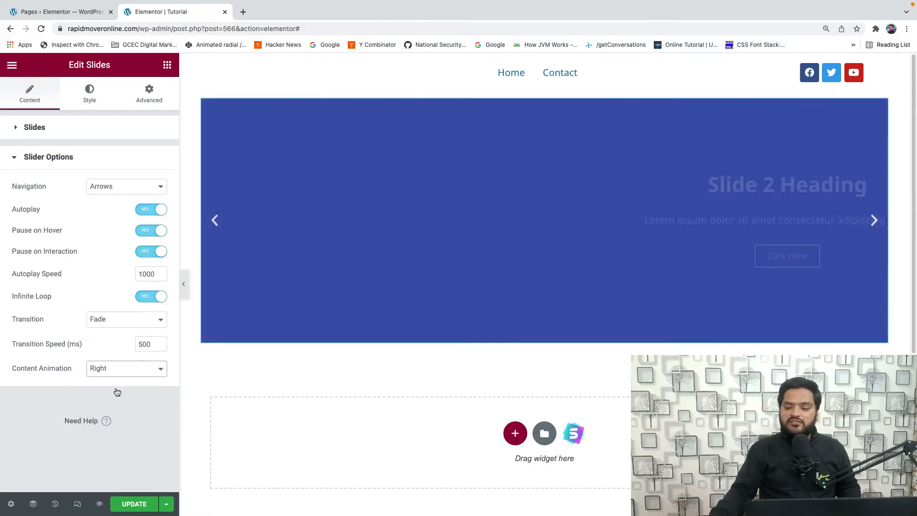
{"action": "left_click", "coordinate": [99, 370]}
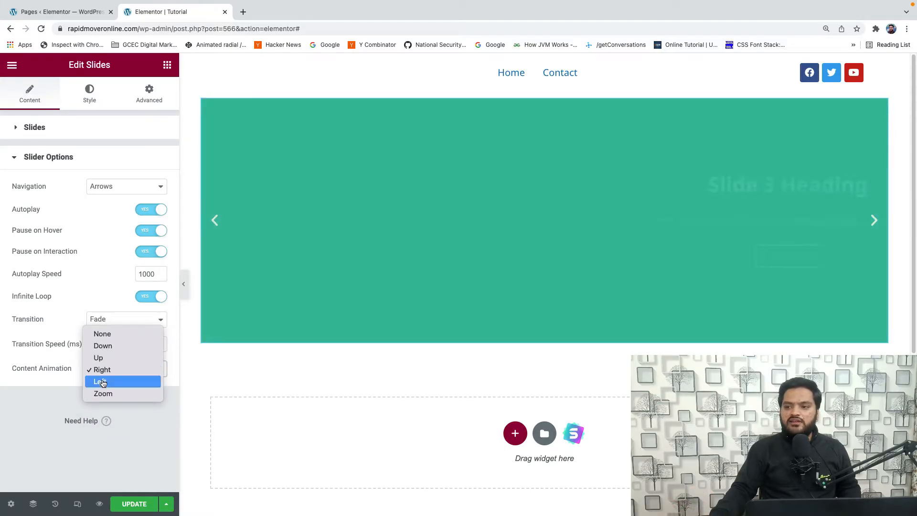
{"action": "left_click", "coordinate": [102, 381]}
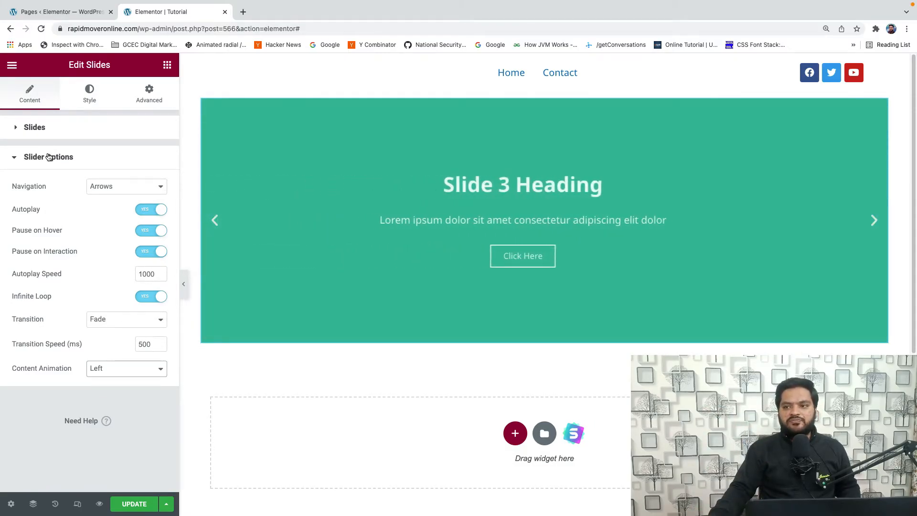
- In the slides' style settings, set the content width to about 57%
{"action": "left_click", "coordinate": [50, 158]}
{"action": "left_click", "coordinate": [90, 101]}
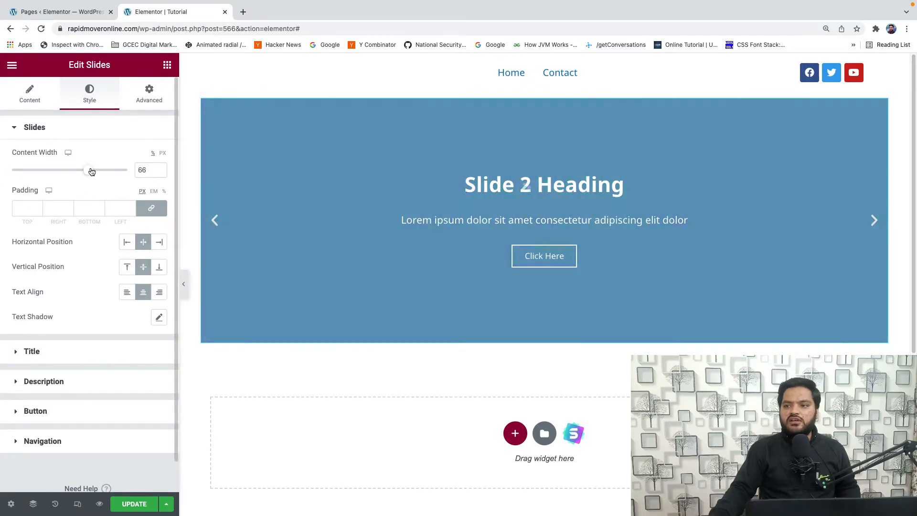
{"action": "mouse_move", "coordinate": [90, 172]}
{"action": "left_mouse_down"}
{"action": "mouse_move", "coordinate": [33, 173]}
{"action": "mouse_move", "coordinate": [77, 176]}
{"action": "left_mouse_up"}
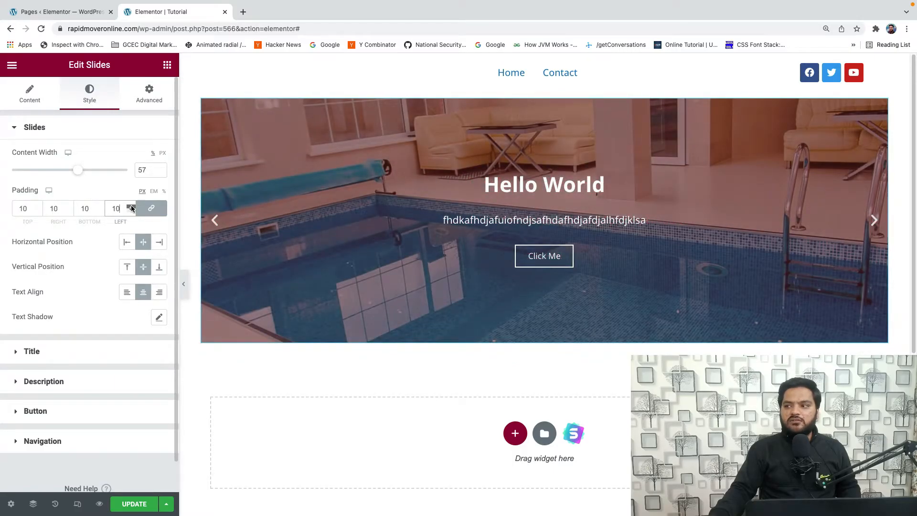
- Try raising the linked padding of the slides step by step to 42 px on all four sides
{"action": "left_click", "coordinate": [131, 206]}
{"action": "left_click", "coordinate": [131, 207]}
{"action": "left_click", "coordinate": [131, 206]}
{"action": "left_click", "coordinate": [131, 206]}
{"action": "left_click", "coordinate": [131, 207]}
{"action": "left_click", "coordinate": [130, 207]}
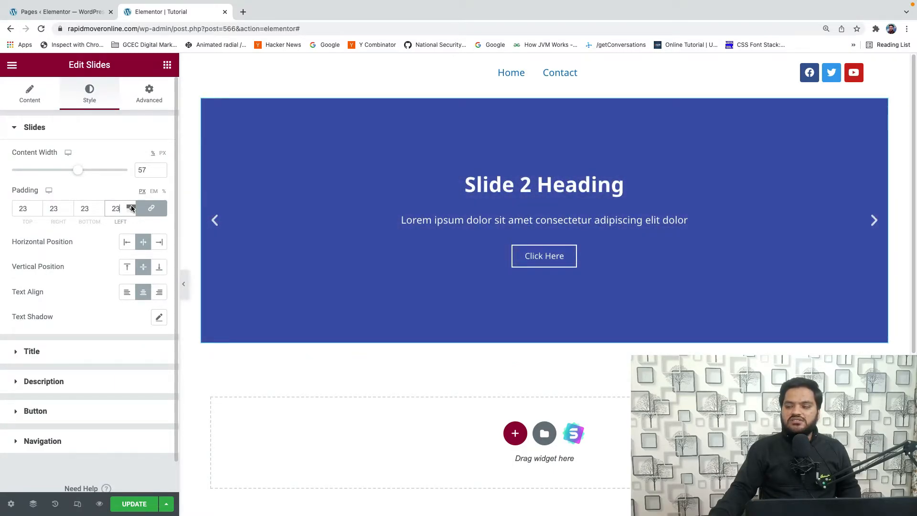
{"action": "left_click", "coordinate": [130, 206]}
{"action": "left_click", "coordinate": [131, 207]}
{"action": "left_click", "coordinate": [131, 206]}
{"action": "left_click", "coordinate": [131, 207]}
{"action": "left_click", "coordinate": [131, 206]}
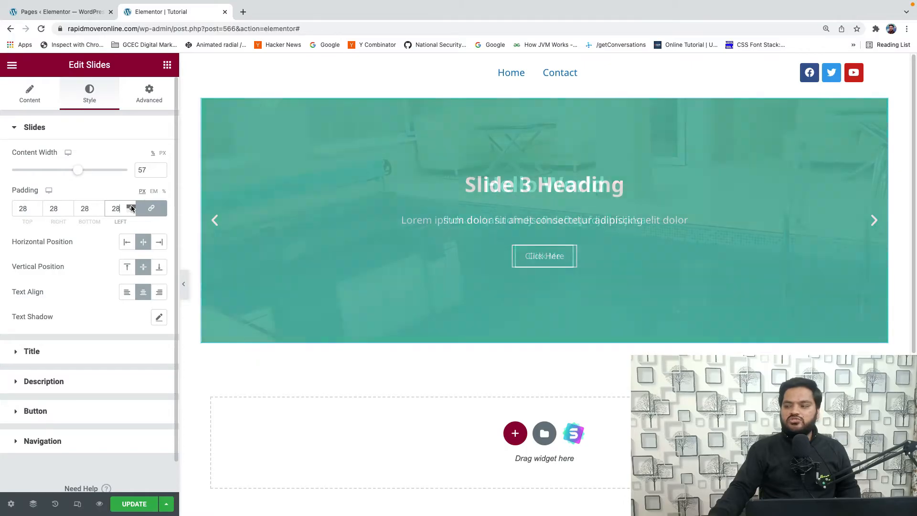
{"action": "left_click", "coordinate": [131, 206]}
{"action": "left_click", "coordinate": [131, 206]}
{"action": "left_click", "coordinate": [131, 207]}
{"action": "left_click", "coordinate": [131, 206]}
{"action": "left_click", "coordinate": [131, 207]}
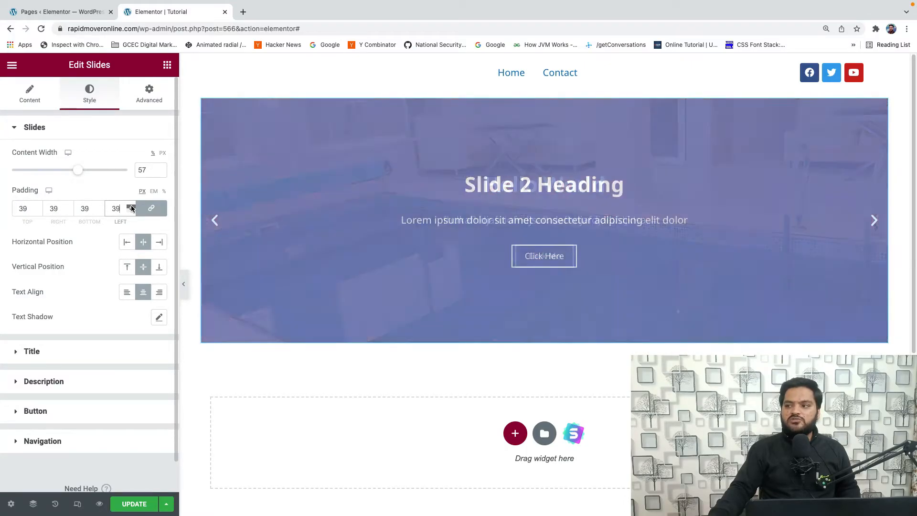
{"action": "left_click", "coordinate": [131, 206]}
{"action": "left_click", "coordinate": [131, 206]}
{"action": "left_click", "coordinate": [131, 207]}
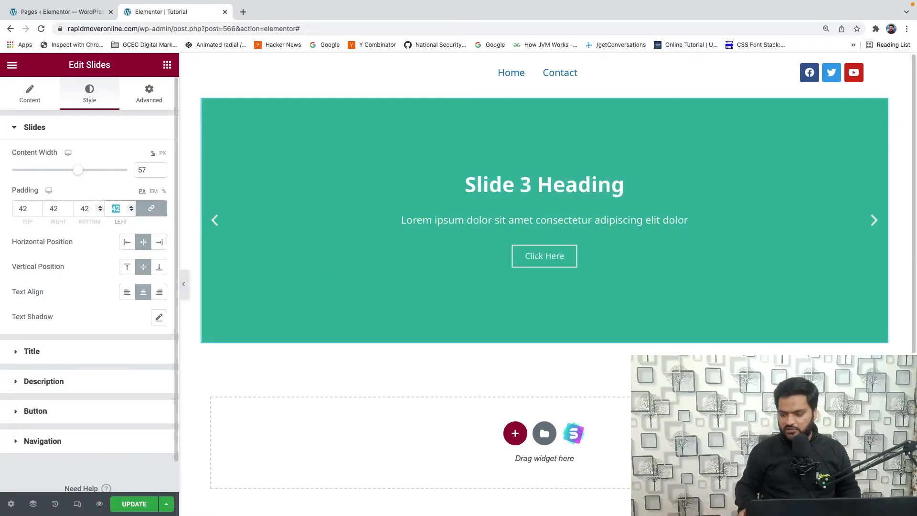
- Set the slides' padding to 0 px on all four sides, trying 500 px first
{"action": "type", "text": "00"}
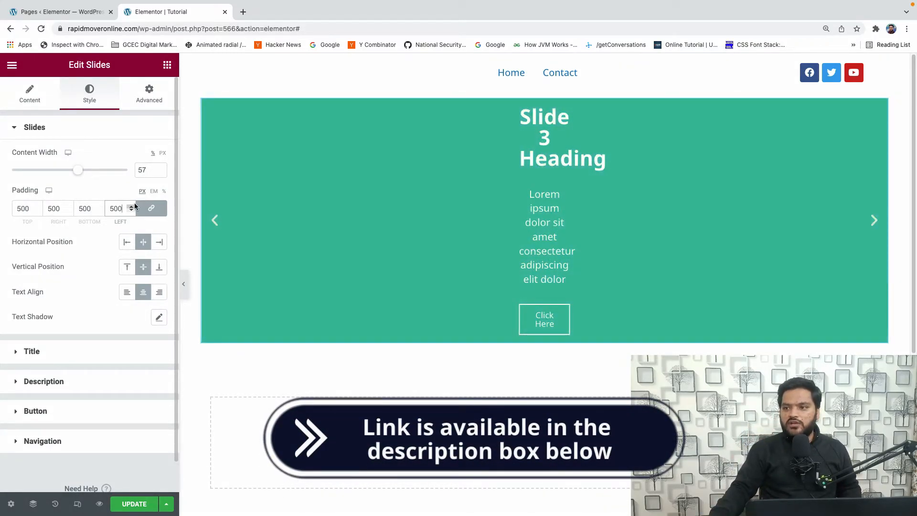
{"action": "key", "text": "BackSpace"}
{"action": "key", "text": "BackSpace"}
{"action": "key", "text": "BackSpace"}
{"action": "type", "text": "0"}
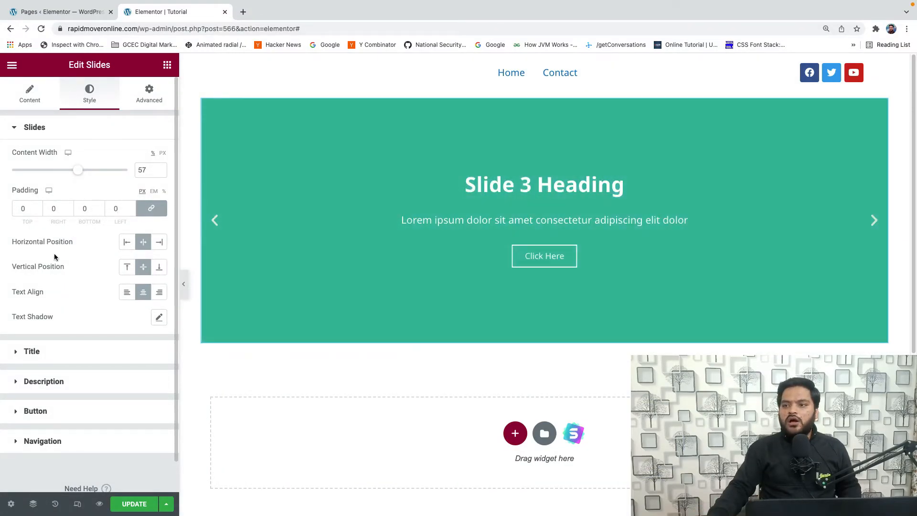
- Try the slide content's horizontal position at left and right and its vertical position at top, returning to center and middle
{"action": "left_click", "coordinate": [126, 242]}
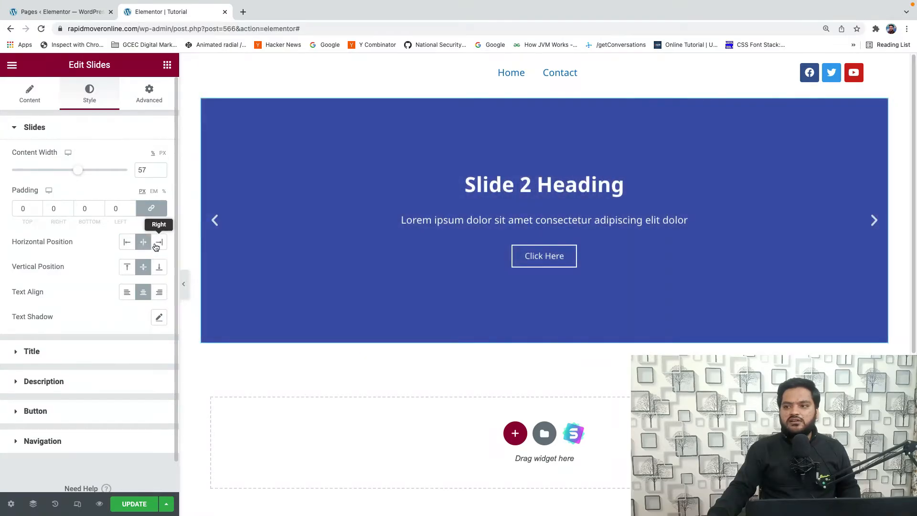
{"action": "left_click", "coordinate": [157, 245]}
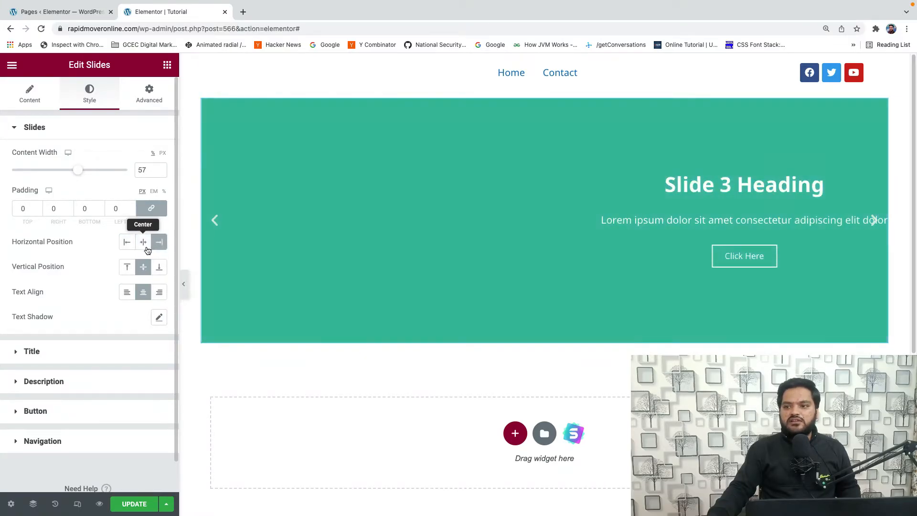
{"action": "left_click", "coordinate": [146, 244]}
{"action": "left_click", "coordinate": [126, 269]}
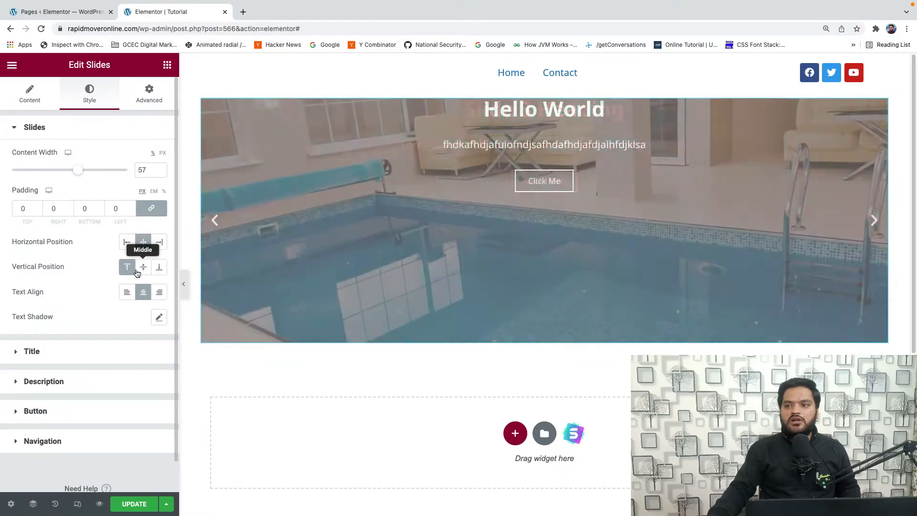
{"action": "left_click", "coordinate": [139, 268]}
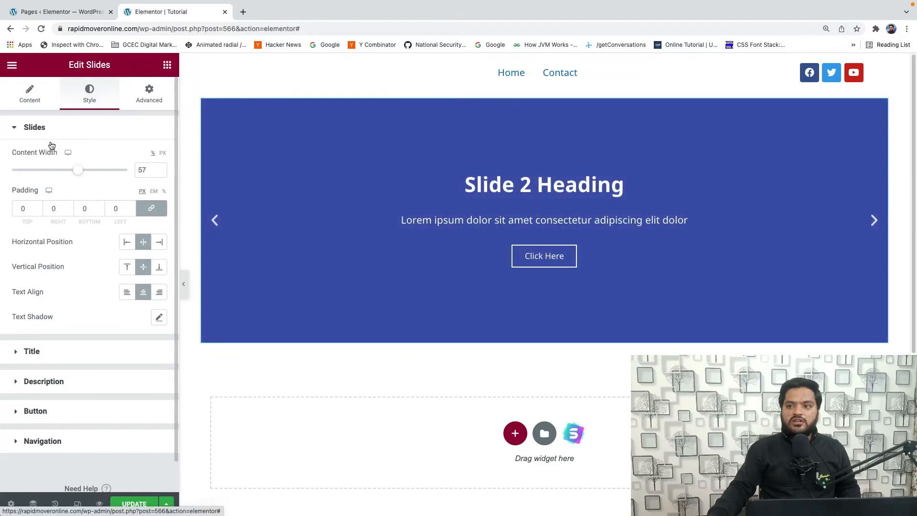
{"action": "left_click", "coordinate": [37, 101]}
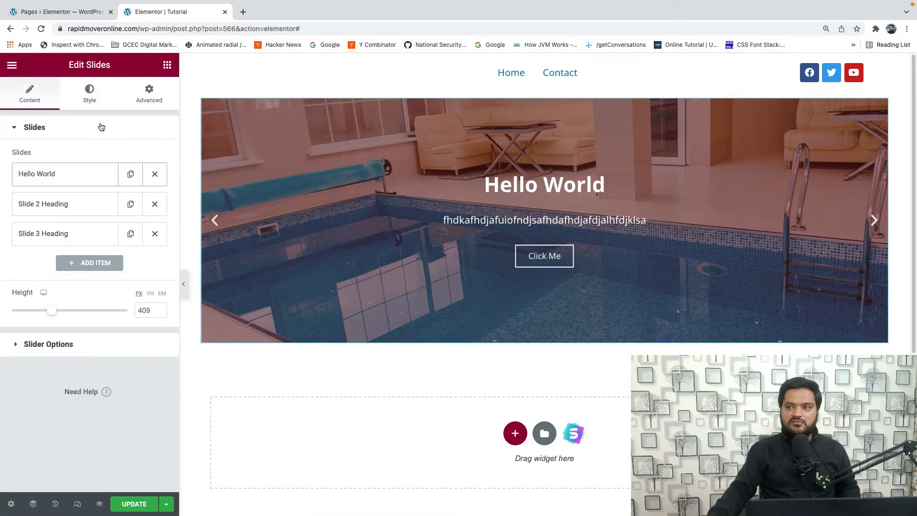
{"action": "left_click", "coordinate": [91, 99]}
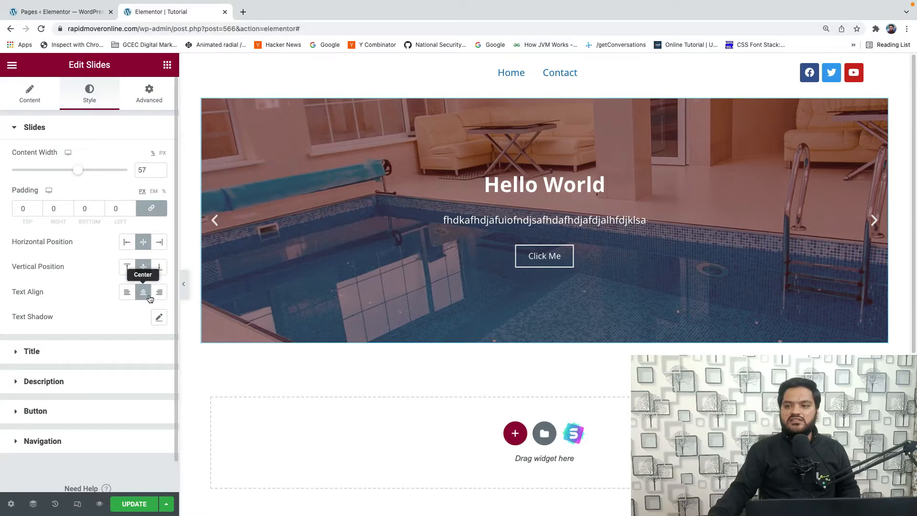
- Set the slide title's spacing to about 14 and its text color to a dark red
{"action": "left_click", "coordinate": [32, 351]}
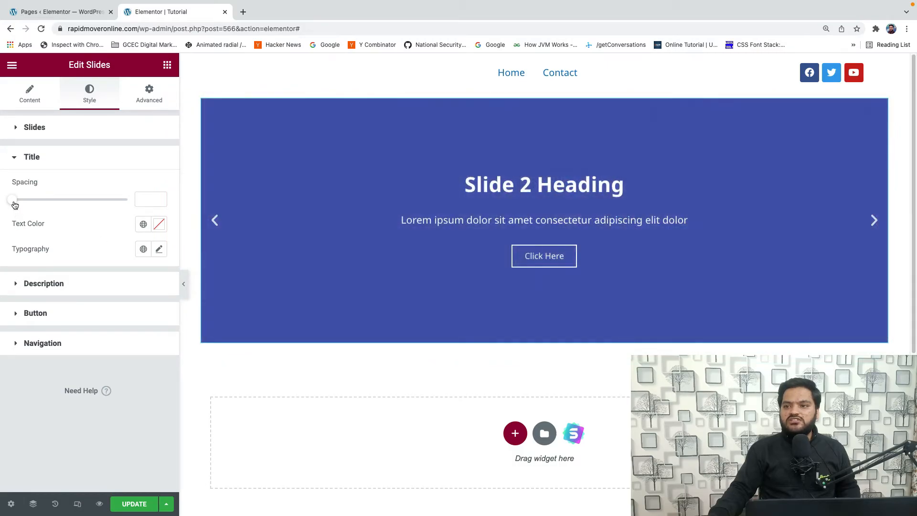
{"action": "left_click_drag", "start_coordinate": [12, 200], "coordinate": [31, 205]}
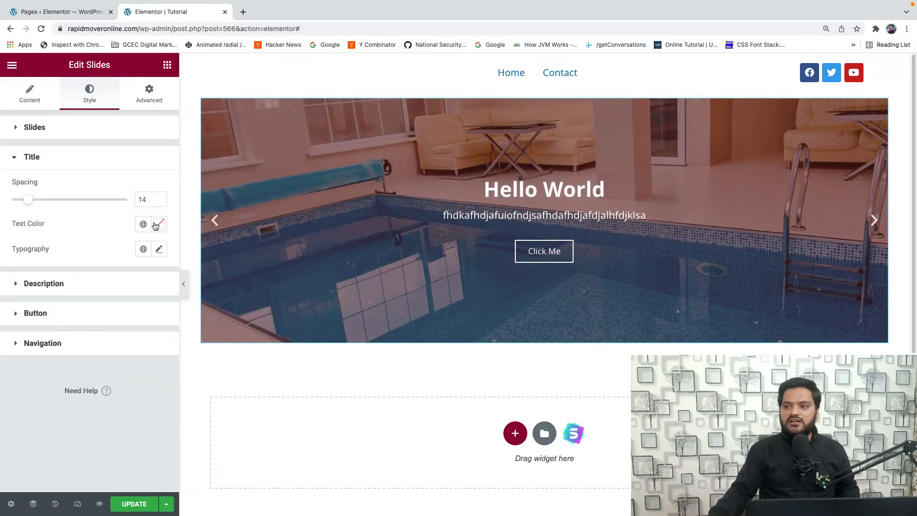
{"action": "left_click", "coordinate": [159, 224]}
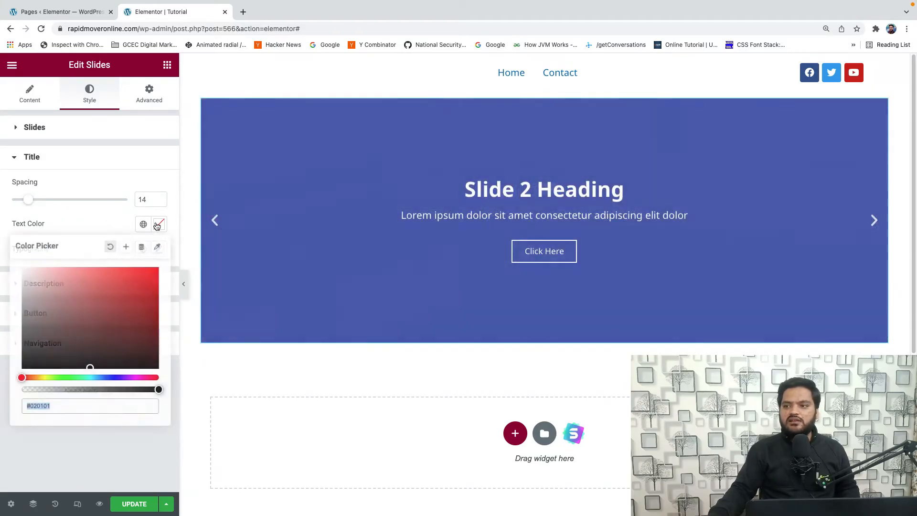
{"action": "left_click", "coordinate": [115, 325]}
{"action": "left_click", "coordinate": [97, 219]}
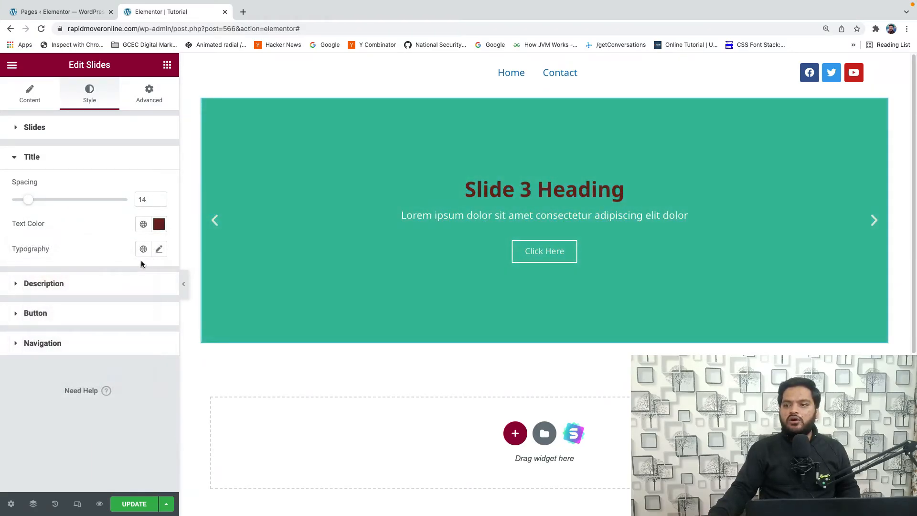
- Browse the font families in the title's typography settings, keeping Default, and set the size to about 54 px
{"action": "left_click", "coordinate": [160, 250]}
{"action": "scroll", "coordinate": [102, 306], "scroll_direction": "down", "scroll_amount": 2}
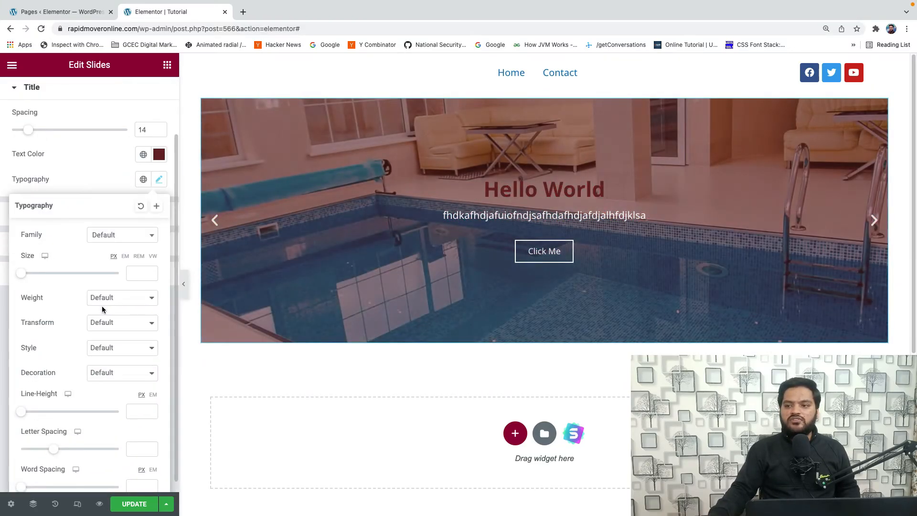
{"action": "left_click", "coordinate": [118, 241]}
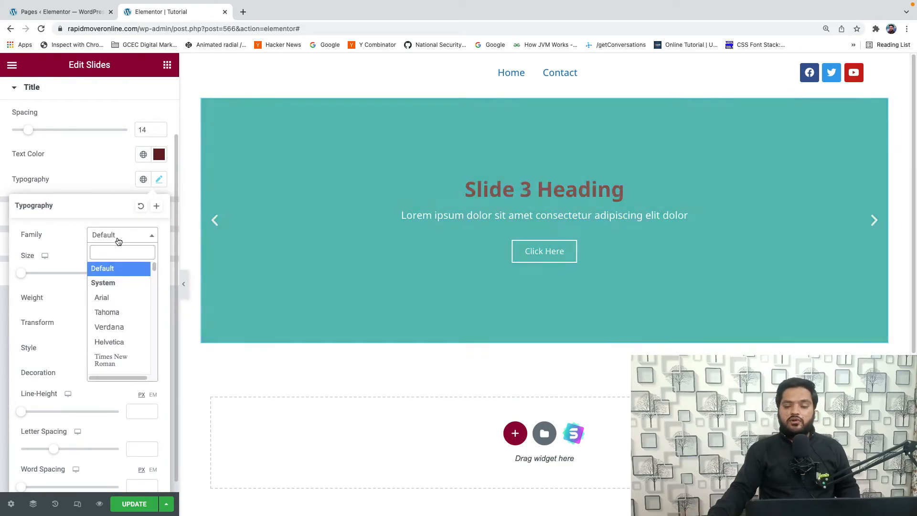
{"action": "scroll", "coordinate": [119, 319], "scroll_direction": "down", "scroll_amount": 1}
{"action": "scroll", "coordinate": [119, 319], "scroll_direction": "down", "scroll_amount": 1}
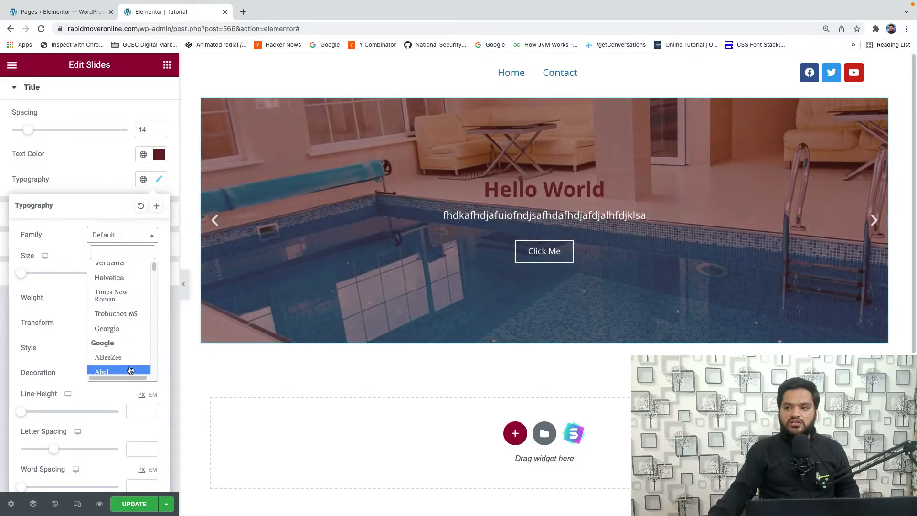
{"action": "left_click", "coordinate": [74, 236]}
{"action": "left_click_drag", "start_coordinate": [22, 274], "coordinate": [47, 272]}
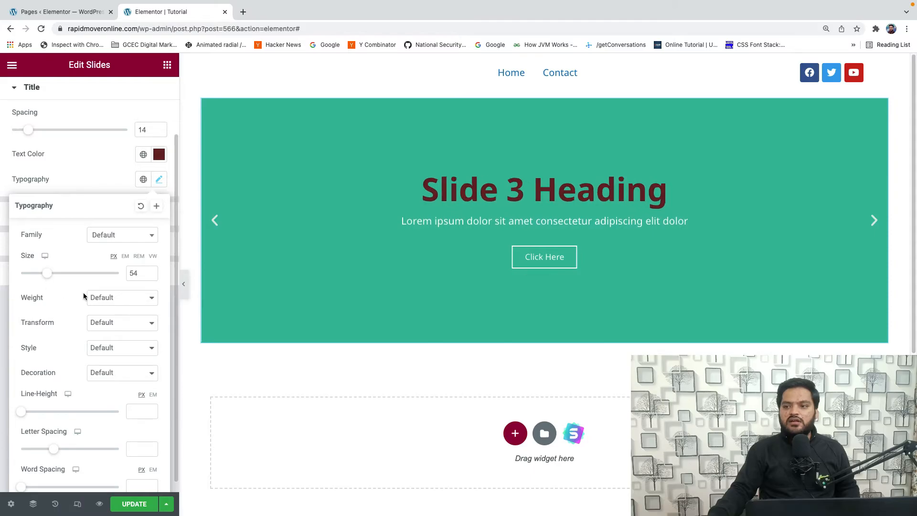
- Set the title's font weight to 100 after trying 600, and look at the text transform options, keeping Default
{"action": "left_click", "coordinate": [106, 297]}
{"action": "left_click", "coordinate": [114, 255]}
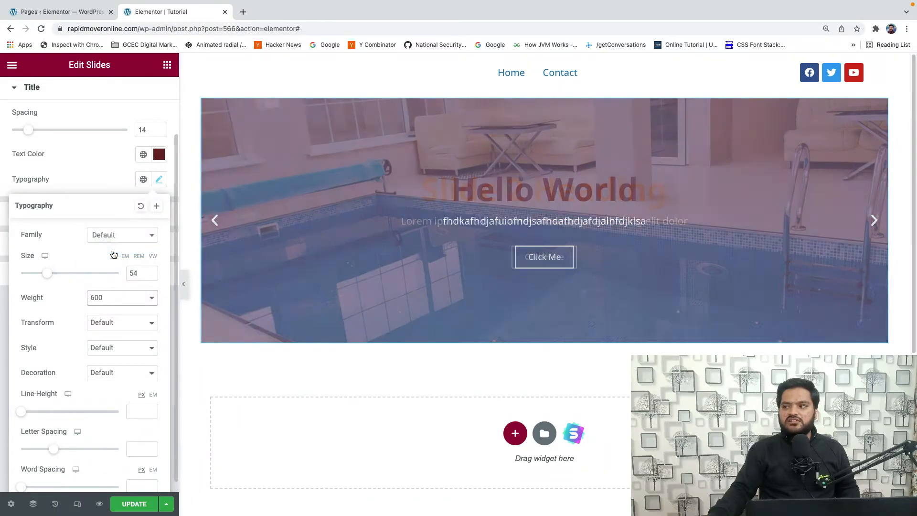
{"action": "left_click", "coordinate": [117, 298]}
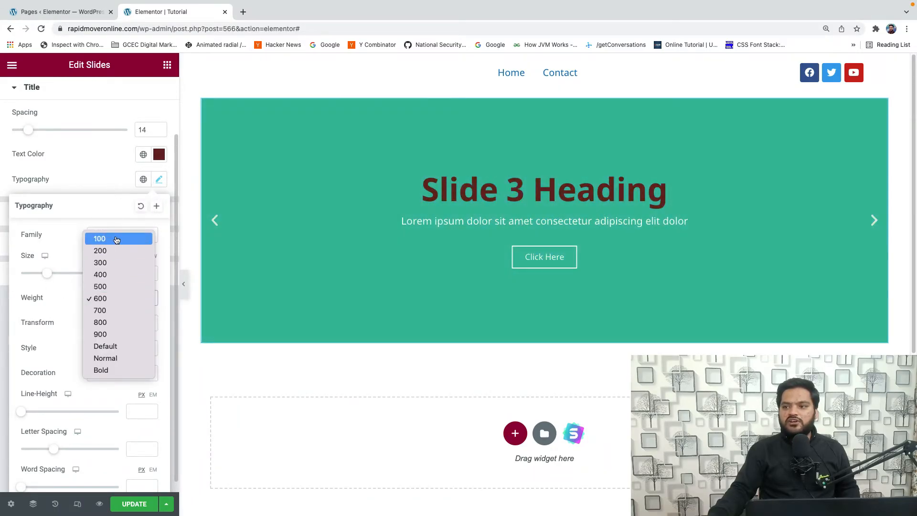
{"action": "left_click", "coordinate": [116, 238]}
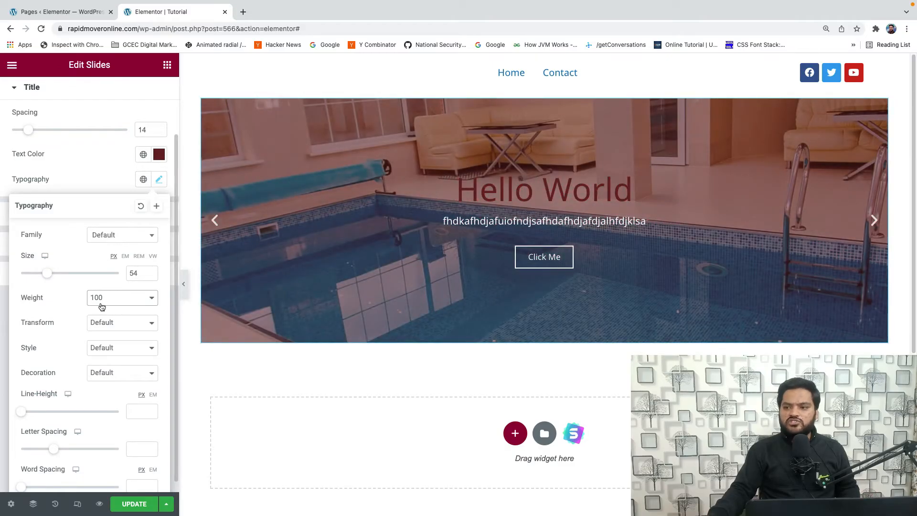
{"action": "left_click", "coordinate": [110, 326]}
{"action": "left_click", "coordinate": [119, 326]}
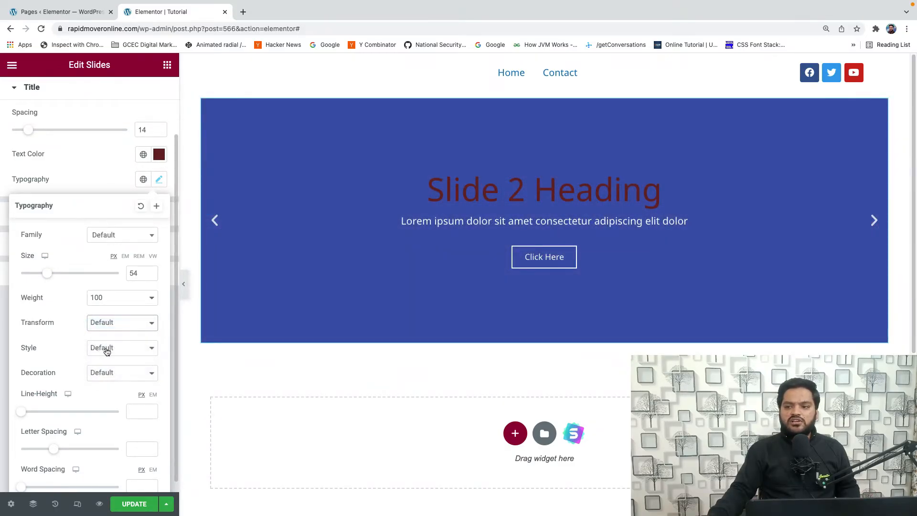
- Increase the title's line height and set its letter spacing to about 0.4
{"action": "scroll", "coordinate": [93, 368], "scroll_direction": "down", "scroll_amount": 1}
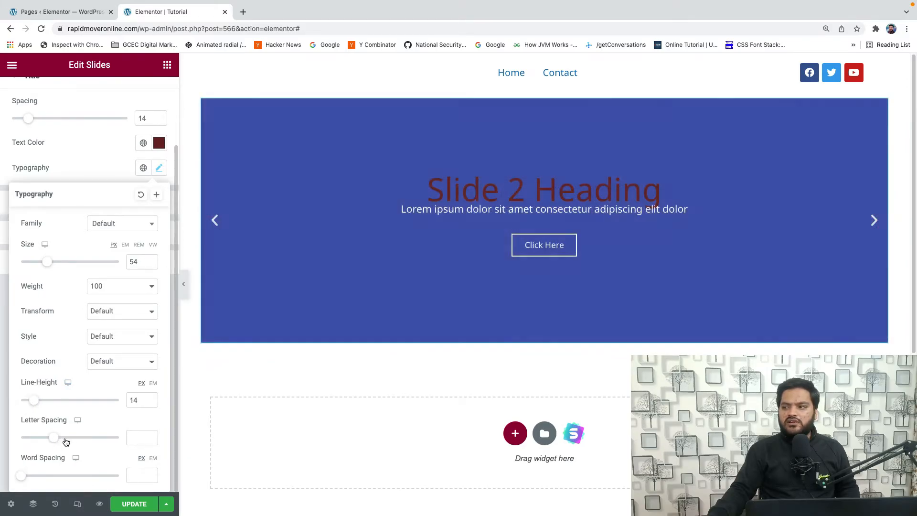
{"action": "left_click", "coordinate": [56, 439]}
{"action": "left_click", "coordinate": [37, 405]}
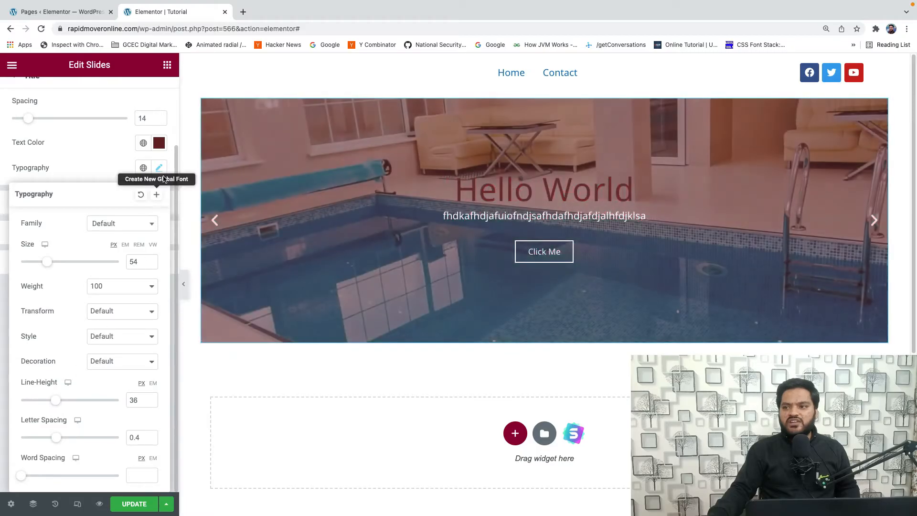
{"action": "left_click", "coordinate": [161, 169]}
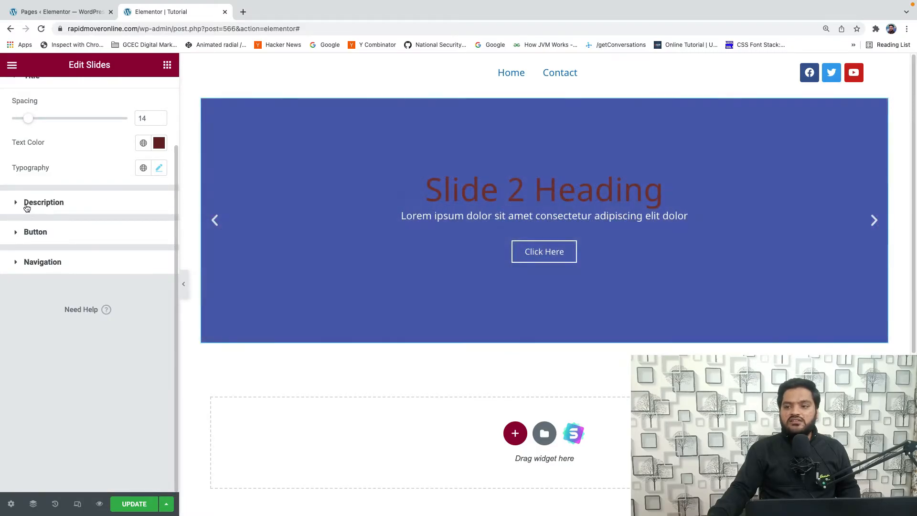
- Set the slide description's spacing to about 27
{"action": "left_click", "coordinate": [30, 203]}
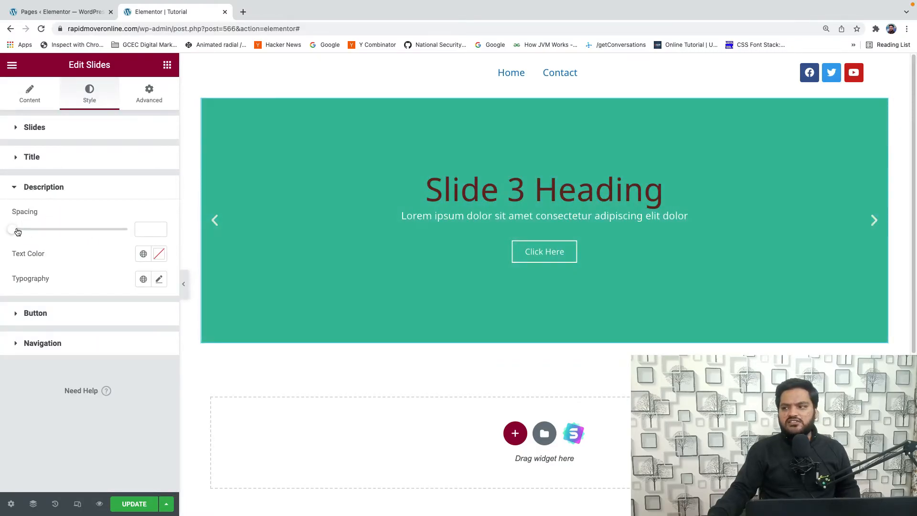
{"action": "left_click_drag", "start_coordinate": [17, 232], "coordinate": [43, 232]}
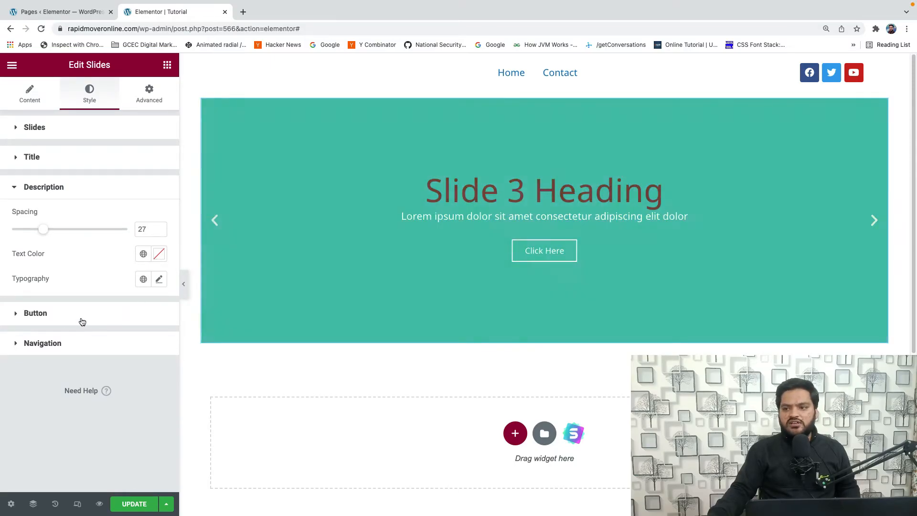
- Set the slide button's size to Extra Large, trying Medium first
{"action": "left_click", "coordinate": [83, 316]}
{"action": "scroll", "coordinate": [85, 277], "scroll_direction": "down", "scroll_amount": 1}
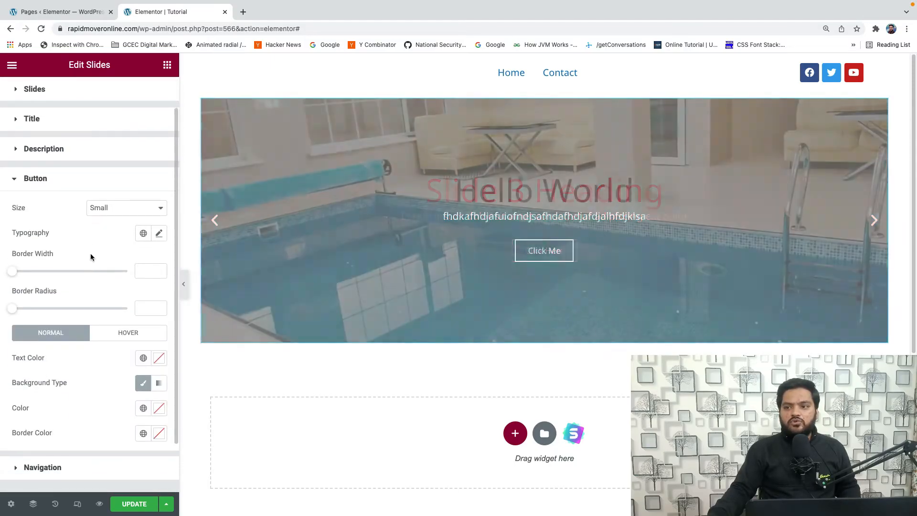
{"action": "left_click", "coordinate": [110, 208]}
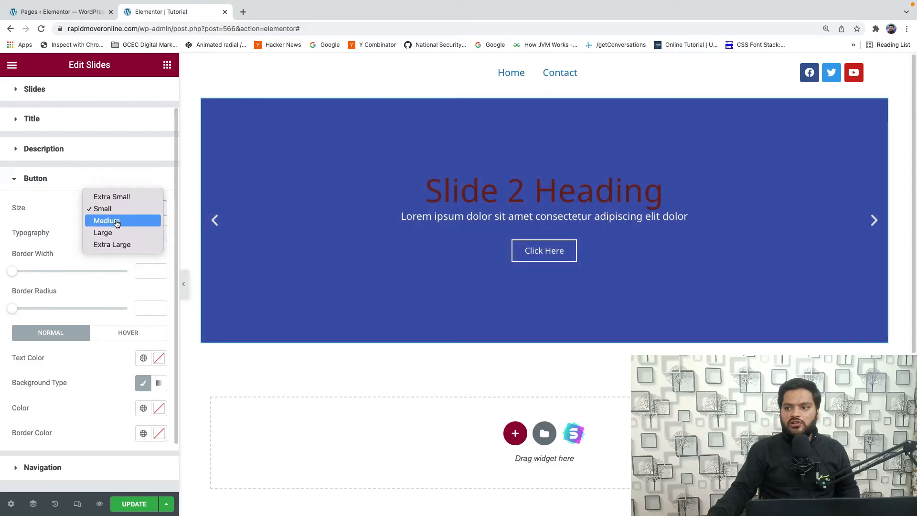
{"action": "left_click", "coordinate": [116, 221]}
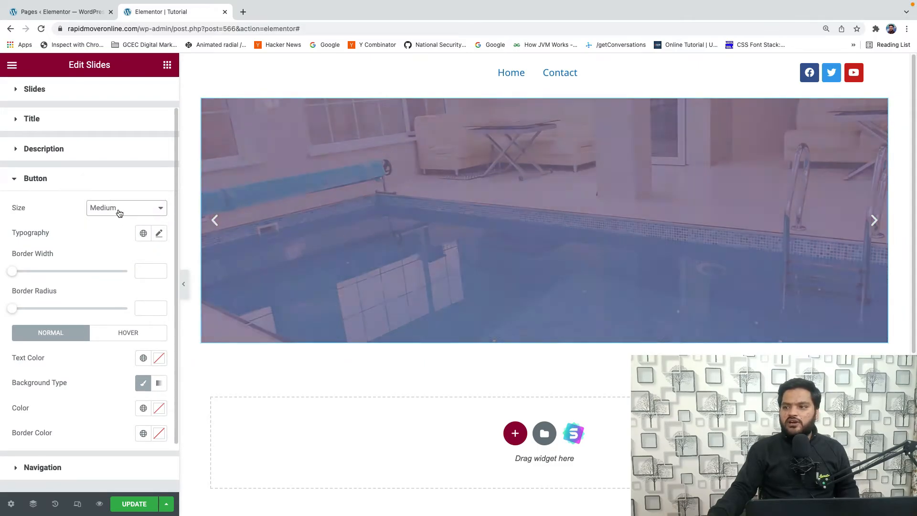
{"action": "left_click", "coordinate": [119, 210]}
{"action": "left_click", "coordinate": [120, 231]}
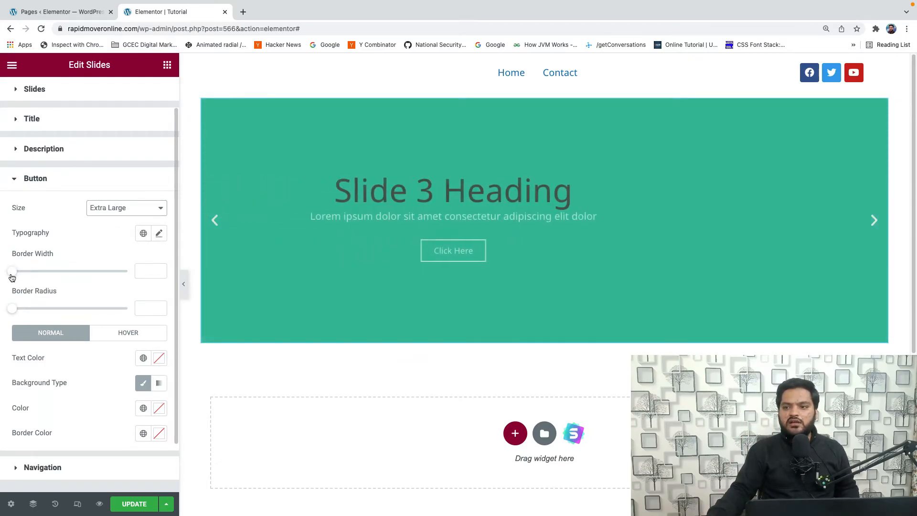
- Review the slider options in the widget's content settings
{"action": "scroll", "coordinate": [31, 96], "scroll_direction": "down", "scroll_amount": 1}
{"action": "scroll", "coordinate": [31, 102], "scroll_direction": "up", "scroll_amount": 2}
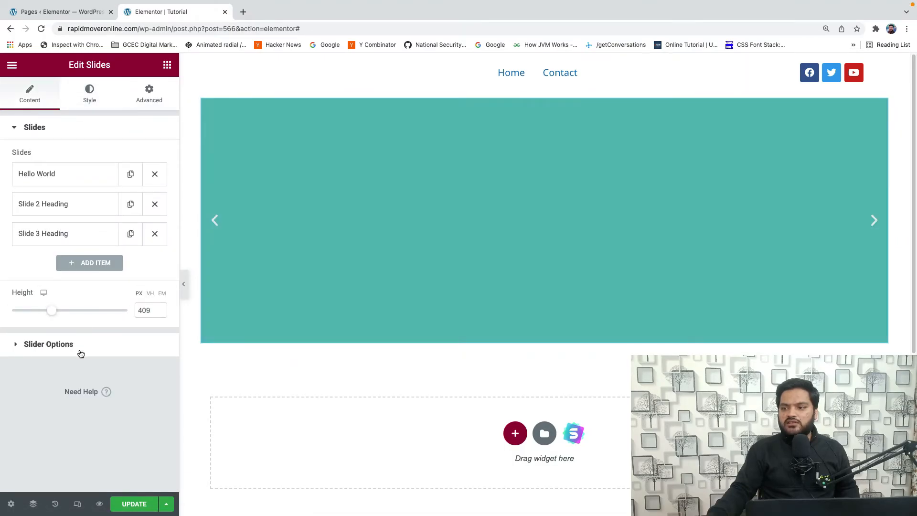
{"action": "left_click", "coordinate": [82, 351]}
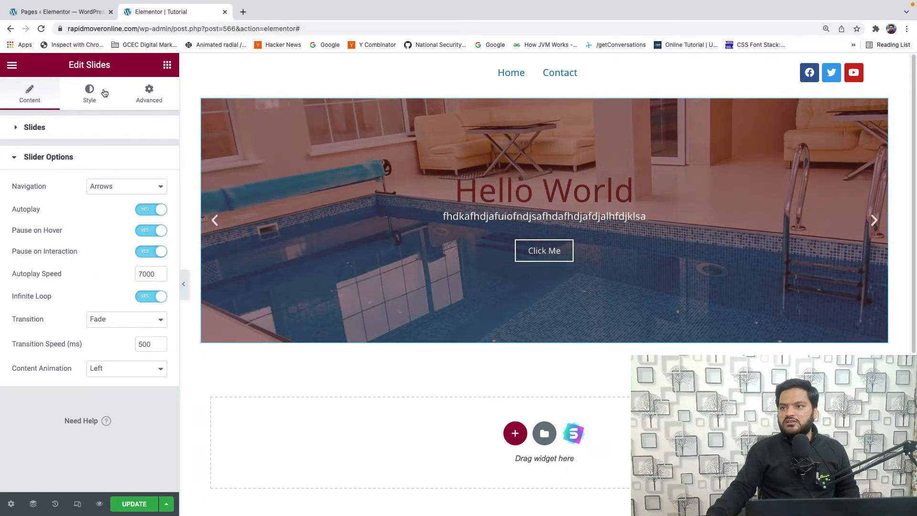
- Give the slide button a border width of about 2 and a border radius of about 23
{"action": "left_click", "coordinate": [102, 95]}
{"action": "scroll", "coordinate": [80, 305], "scroll_direction": "down", "scroll_amount": 1}
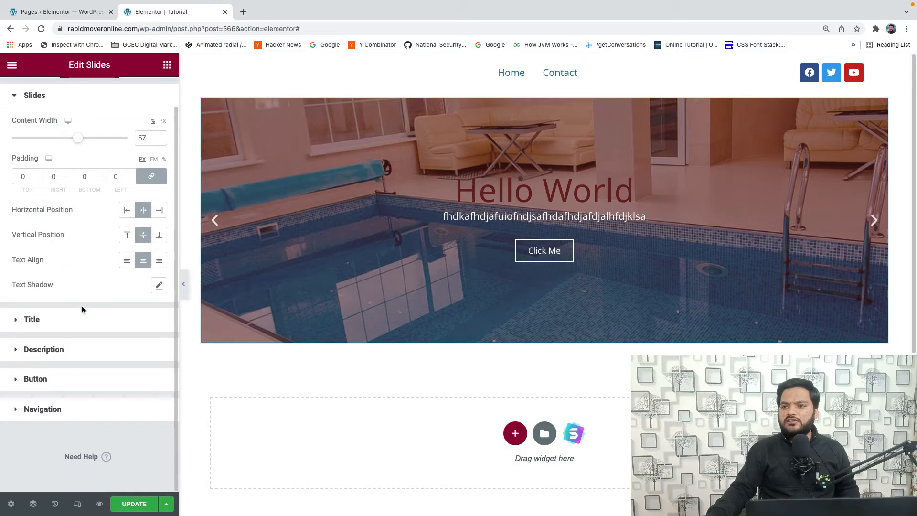
{"action": "double_click", "coordinate": [91, 315]}
{"action": "scroll", "coordinate": [91, 316], "scroll_direction": "down", "scroll_amount": 3}
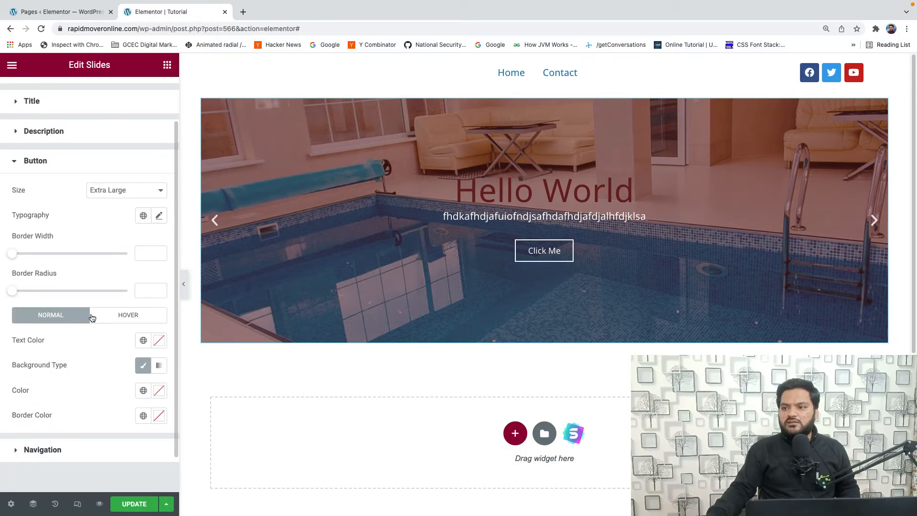
{"action": "mouse_move", "coordinate": [15, 238]}
{"action": "left_mouse_down"}
{"action": "mouse_move", "coordinate": [78, 239]}
{"action": "mouse_move", "coordinate": [26, 239]}
{"action": "left_mouse_up"}
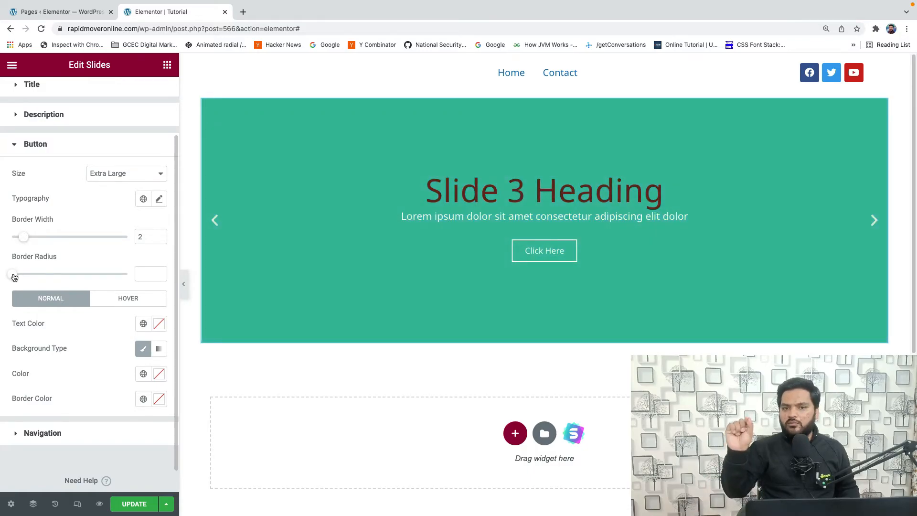
{"action": "left_click_drag", "start_coordinate": [14, 277], "coordinate": [41, 274]}
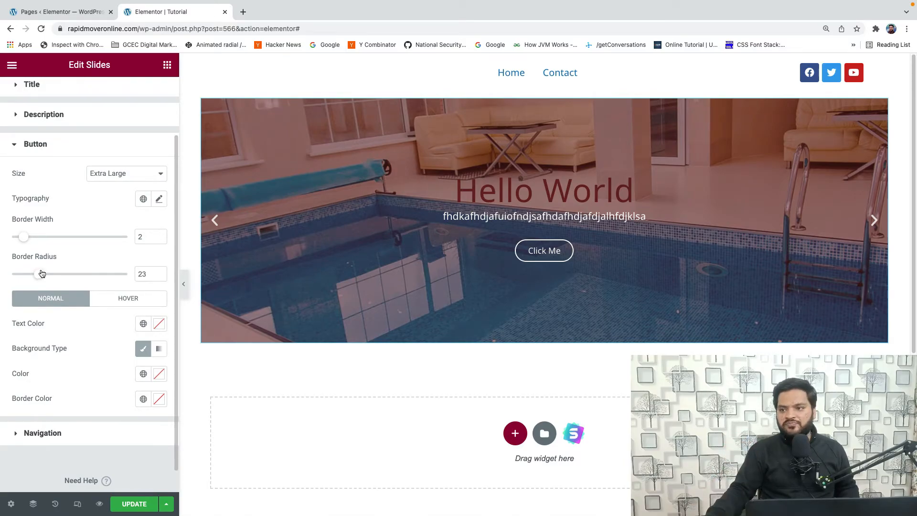
- Set the slide button's normal-state text color to white, #FFFFFF
{"action": "scroll", "coordinate": [48, 287], "scroll_direction": "down", "scroll_amount": 1}
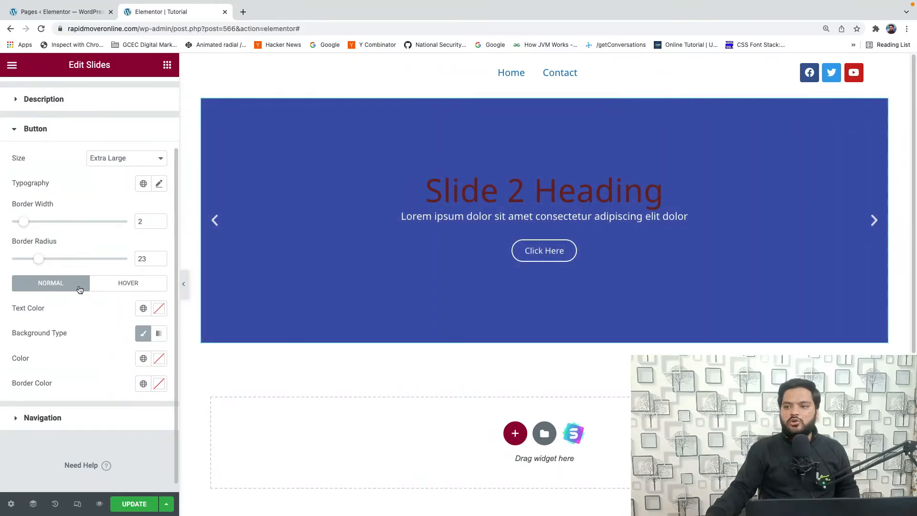
{"action": "left_click", "coordinate": [162, 313]}
{"action": "left_click_drag", "start_coordinate": [83, 369], "coordinate": [23, 349]}
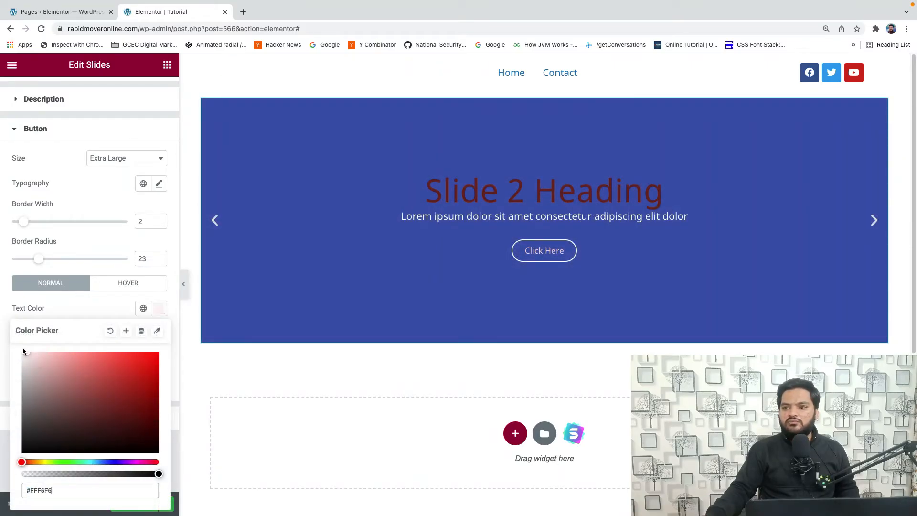
{"action": "left_click", "coordinate": [104, 306]}
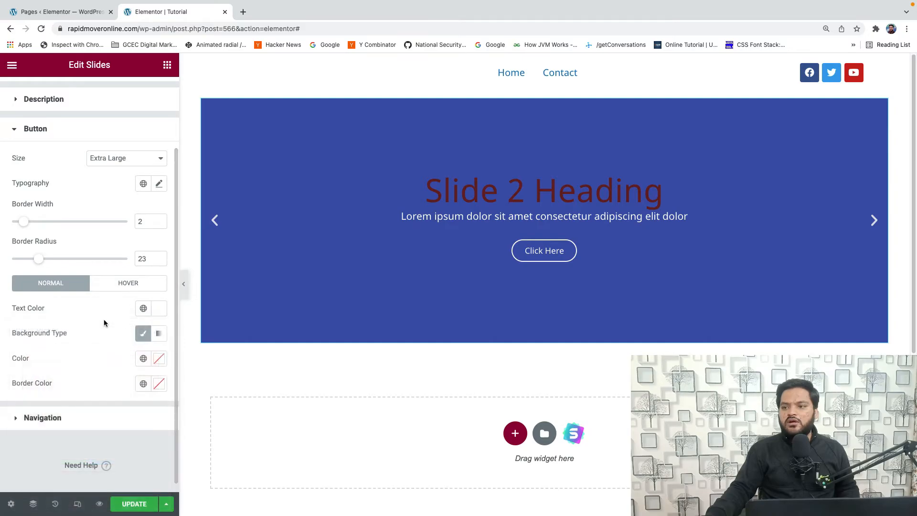
- Give the slide button's normal state a classic background in black, #000000
{"action": "left_click", "coordinate": [143, 334]}
{"action": "left_click", "coordinate": [142, 349]}
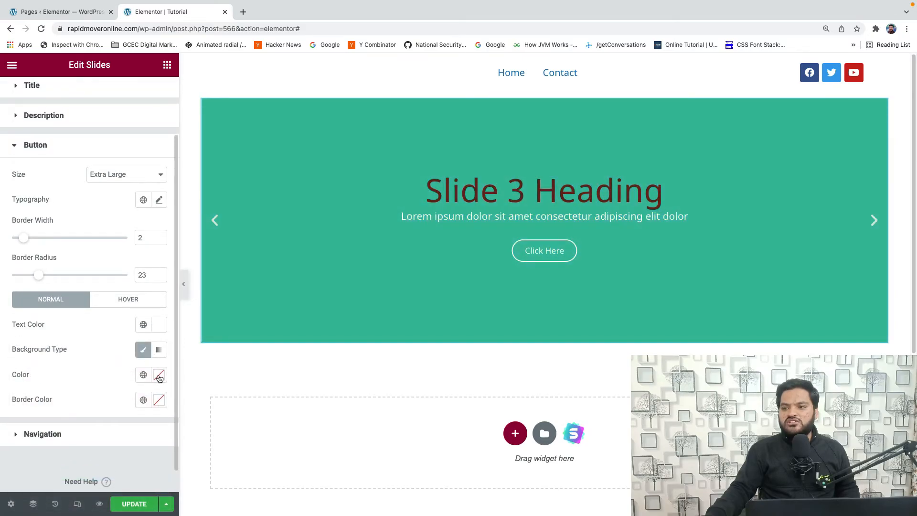
{"action": "left_click", "coordinate": [159, 375]}
{"action": "mouse_move", "coordinate": [74, 270]}
{"action": "left_mouse_down"}
{"action": "mouse_move", "coordinate": [113, 278]}
{"action": "mouse_move", "coordinate": [162, 315]}
{"action": "left_mouse_up"}
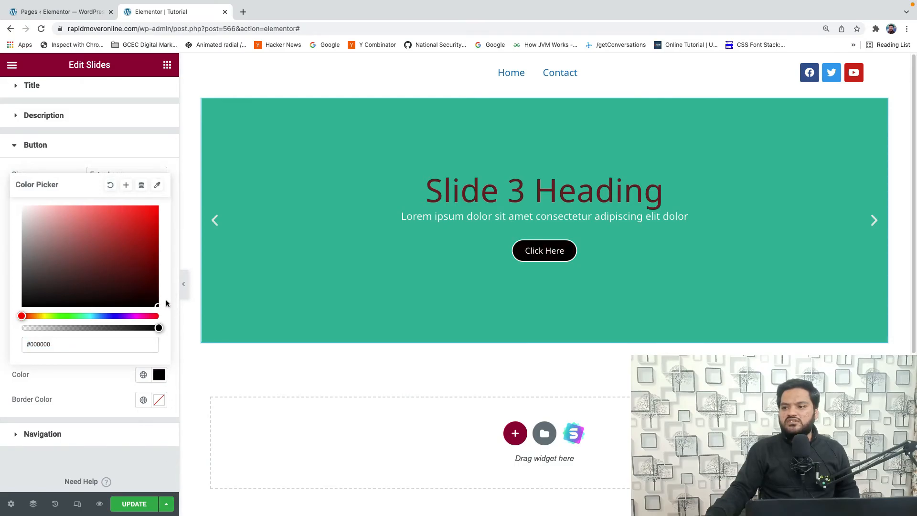
{"action": "left_click", "coordinate": [95, 374]}
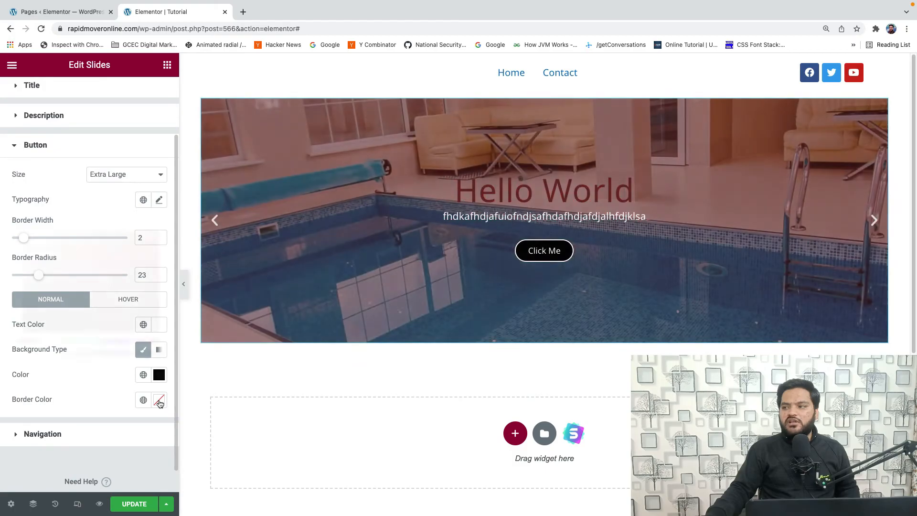
- Set the slide button's normal-state border color to black, #000000
{"action": "left_click", "coordinate": [160, 401]}
{"action": "left_click_drag", "start_coordinate": [111, 298], "coordinate": [154, 329]}
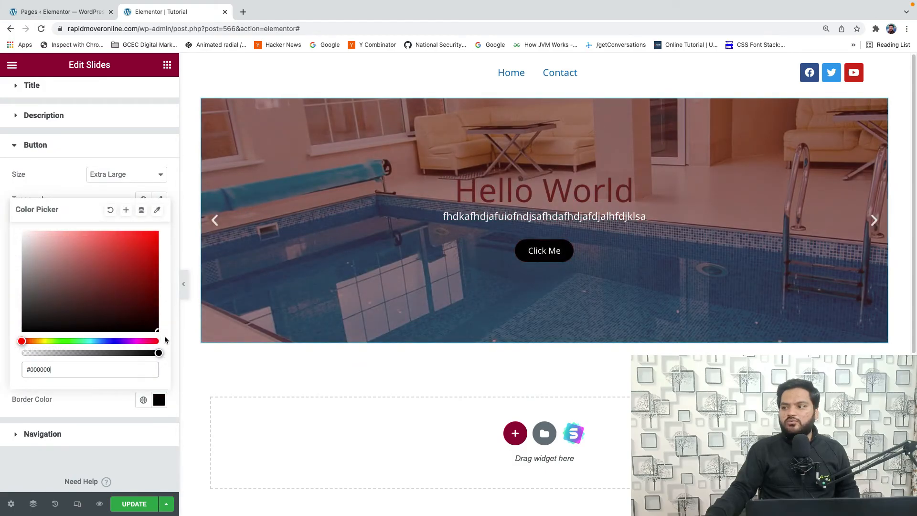
{"action": "left_click", "coordinate": [95, 401]}
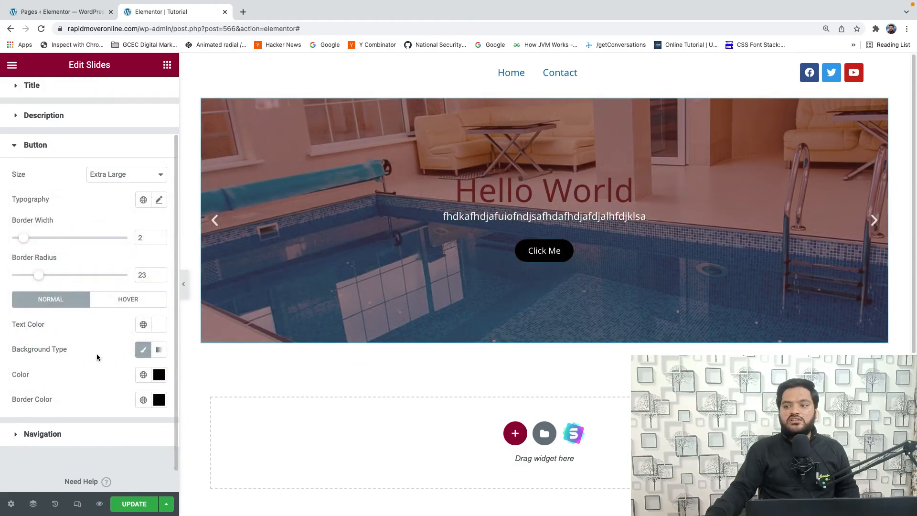
- Give the slide button's hover state a classic background in purple, #650BF7
{"action": "left_click", "coordinate": [123, 301]}
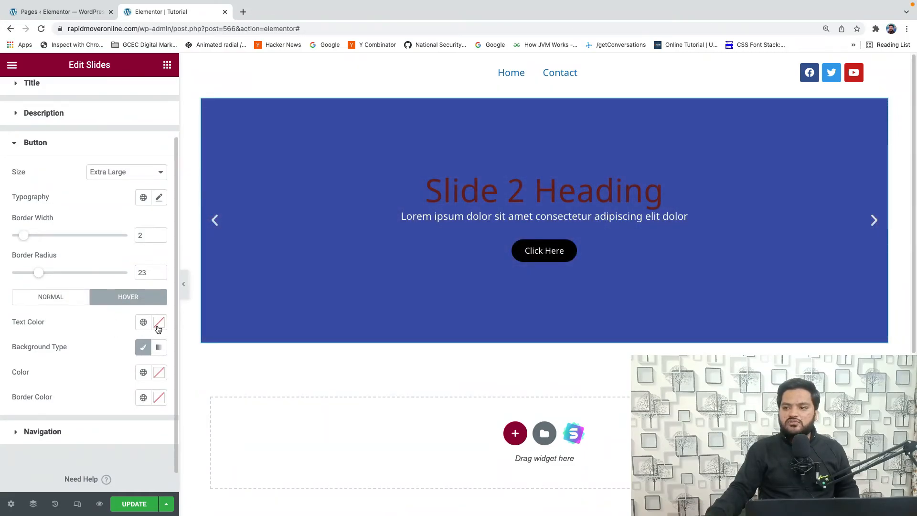
{"action": "left_click", "coordinate": [142, 352]}
{"action": "left_click", "coordinate": [141, 352]}
{"action": "left_click", "coordinate": [159, 372]}
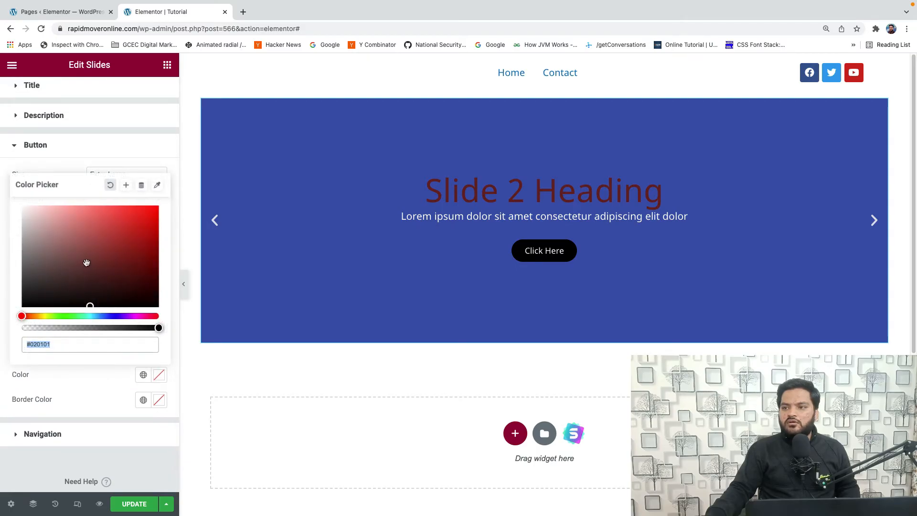
{"action": "left_click", "coordinate": [123, 317]}
{"action": "left_click_drag", "start_coordinate": [106, 277], "coordinate": [152, 208]}
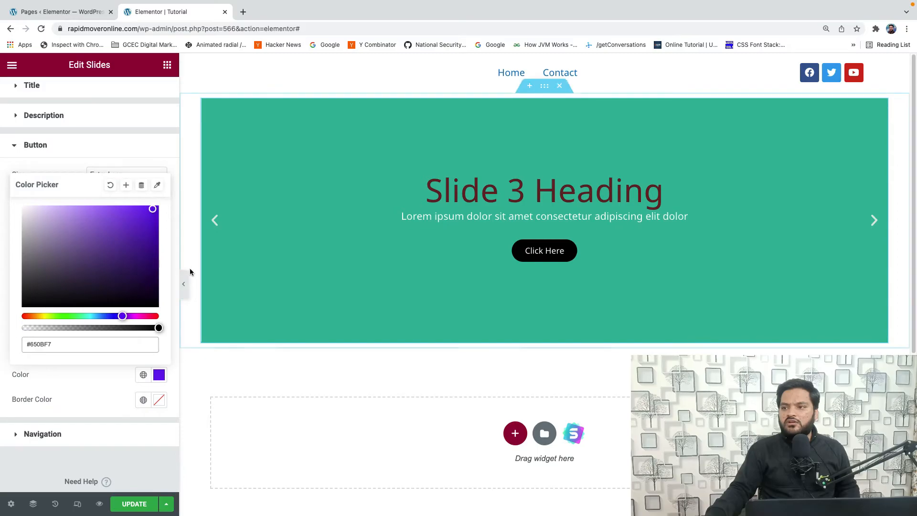
{"action": "left_click", "coordinate": [83, 365]}
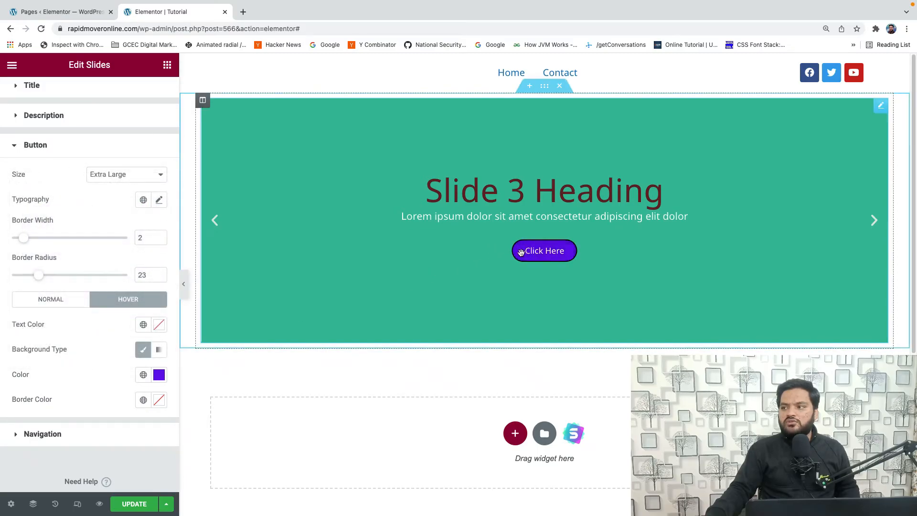
- Copy the hover background color #650BF7 and apply it as the button's hover border color
{"action": "left_click", "coordinate": [162, 401]}
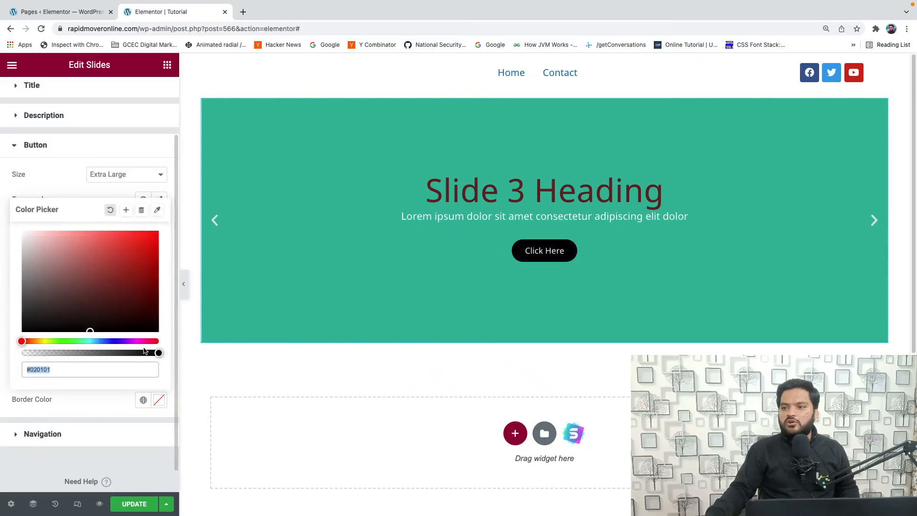
{"action": "left_click", "coordinate": [116, 391]}
{"action": "left_click", "coordinate": [156, 378]}
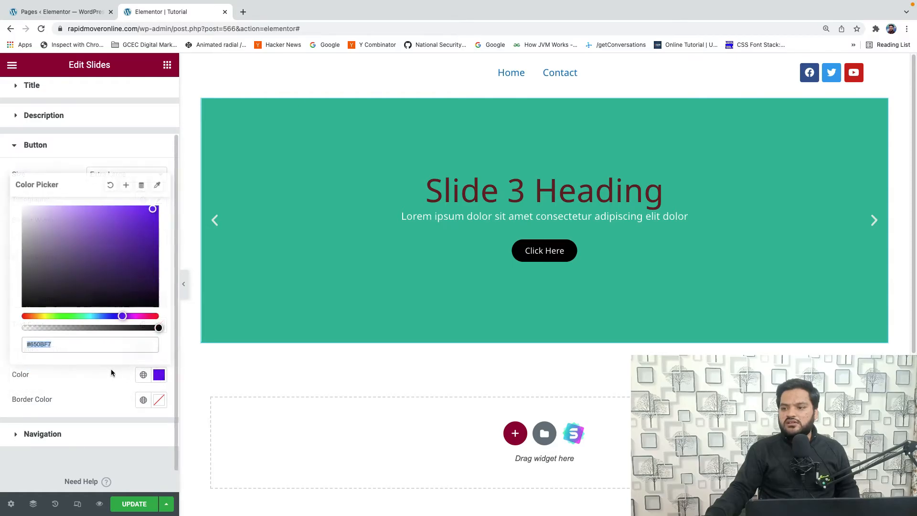
{"action": "right_click", "coordinate": [36, 347]}
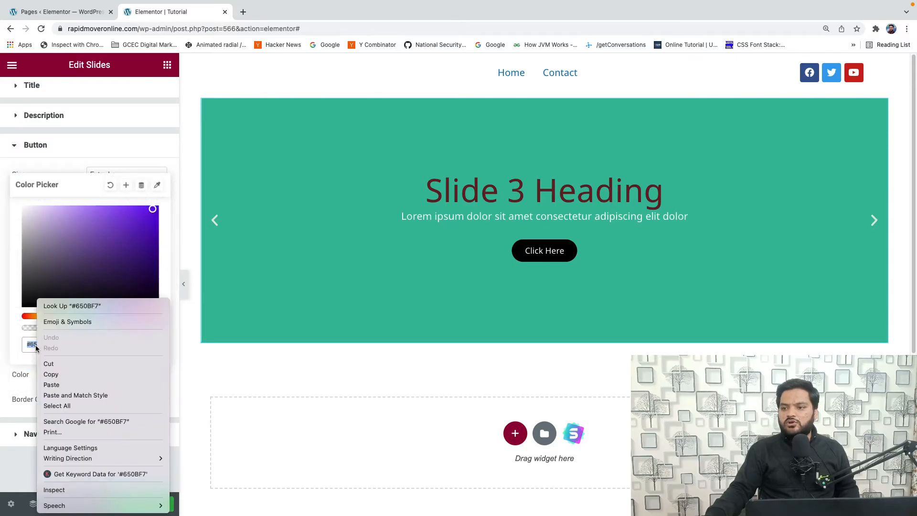
{"action": "left_click", "coordinate": [51, 374]}
{"action": "left_click", "coordinate": [31, 382]}
{"action": "left_click", "coordinate": [159, 399]}
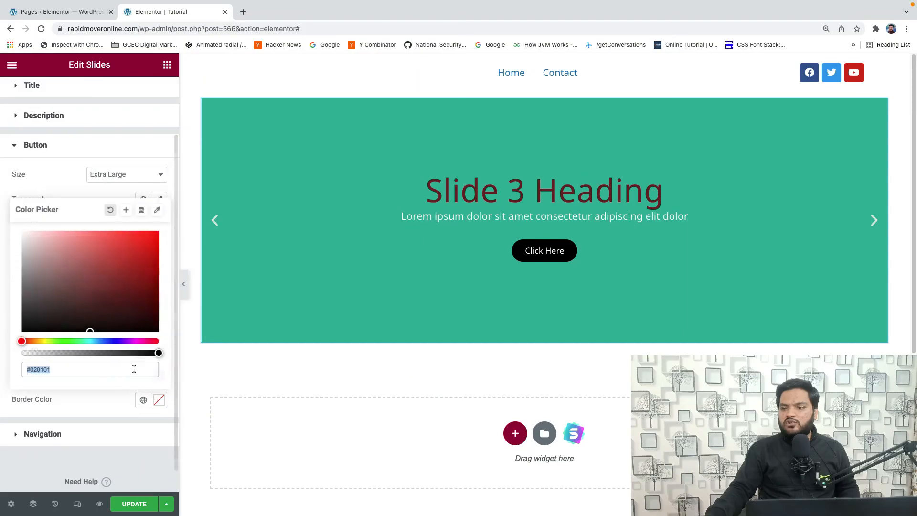
{"action": "right_click", "coordinate": [75, 369]}
{"action": "left_click", "coordinate": [90, 383]}
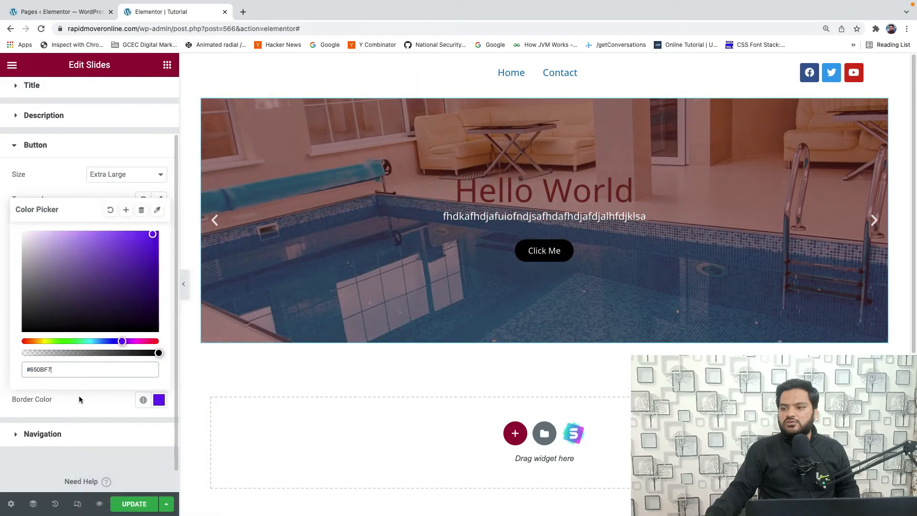
- Set the position of the slider's navigation arrows to Outside
{"action": "left_click", "coordinate": [79, 395]}
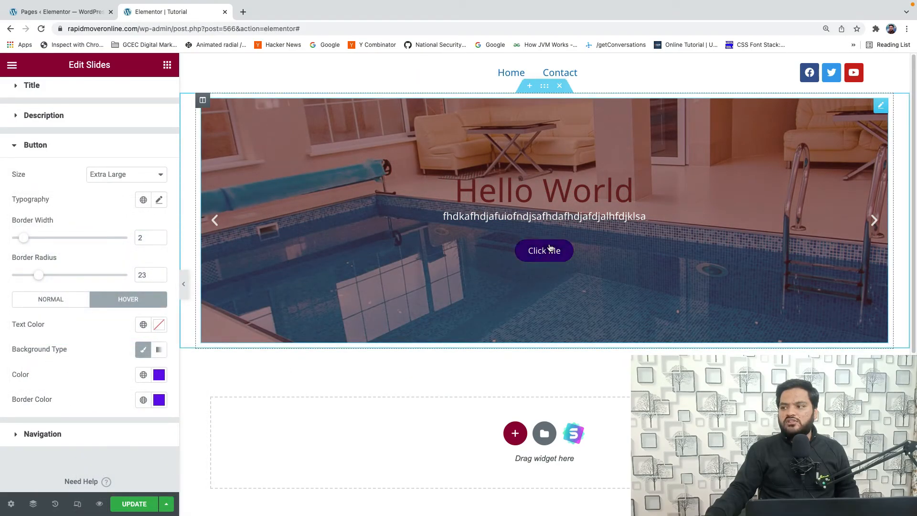
{"action": "left_click", "coordinate": [79, 435]}
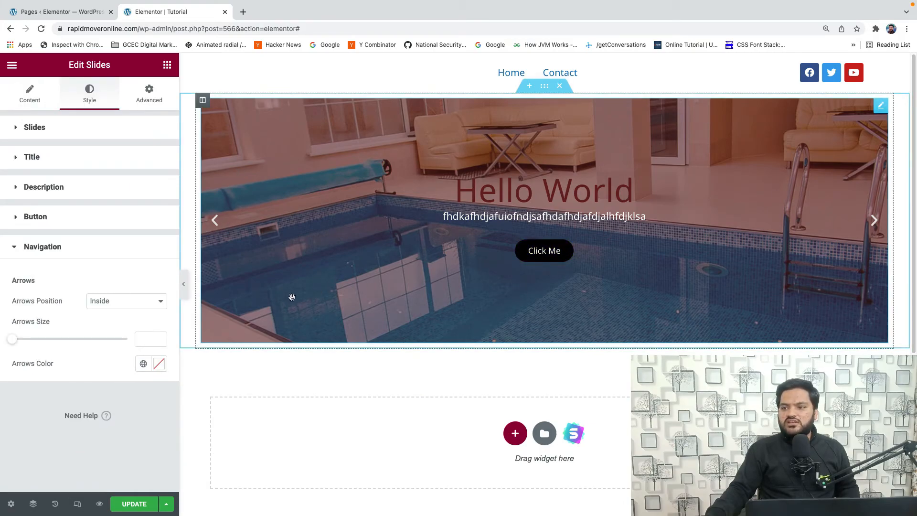
{"action": "left_click", "coordinate": [112, 302]}
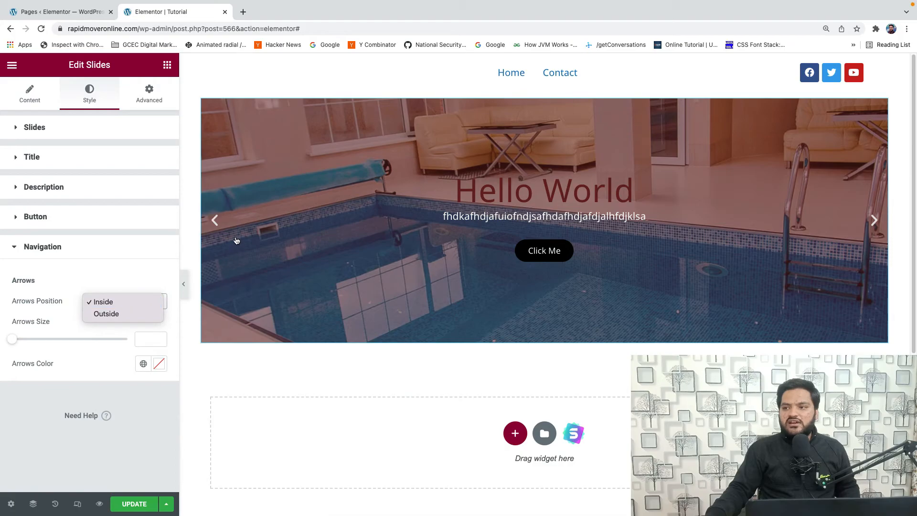
{"action": "left_click", "coordinate": [134, 313]}
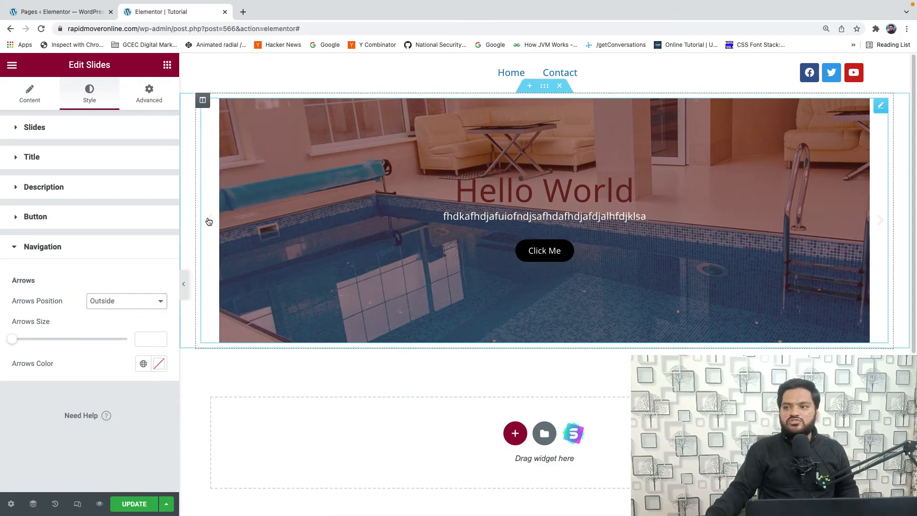
- Set the navigation arrows' position to Inside and their size to 24
{"action": "left_click", "coordinate": [135, 301]}
{"action": "left_click", "coordinate": [130, 290]}
{"action": "mouse_move", "coordinate": [17, 341]}
{"action": "left_mouse_down"}
{"action": "mouse_move", "coordinate": [51, 342]}
{"action": "mouse_move", "coordinate": [23, 342]}
{"action": "left_mouse_up"}
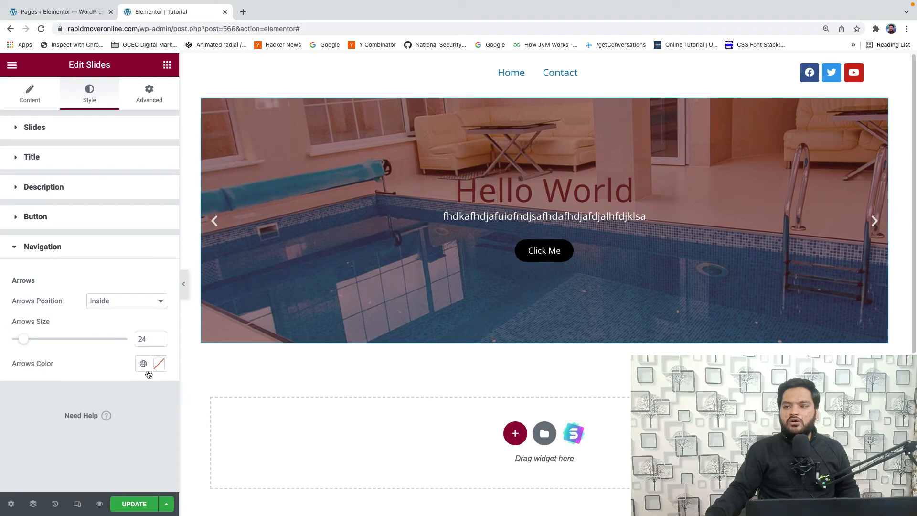
- Set the color of the navigation arrows to bright green, #9AFA1D
{"action": "left_click", "coordinate": [160, 368]}
{"action": "left_click", "coordinate": [55, 307]}
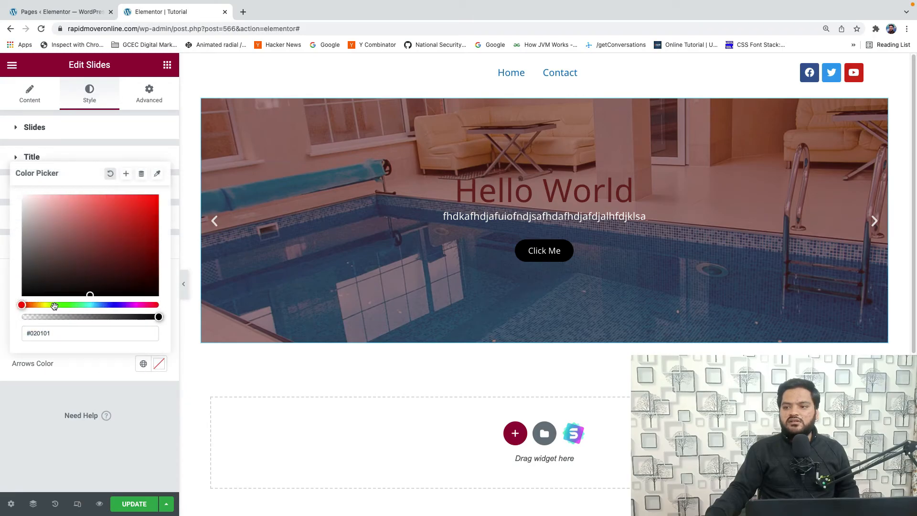
{"action": "left_click_drag", "start_coordinate": [71, 269], "coordinate": [143, 197]}
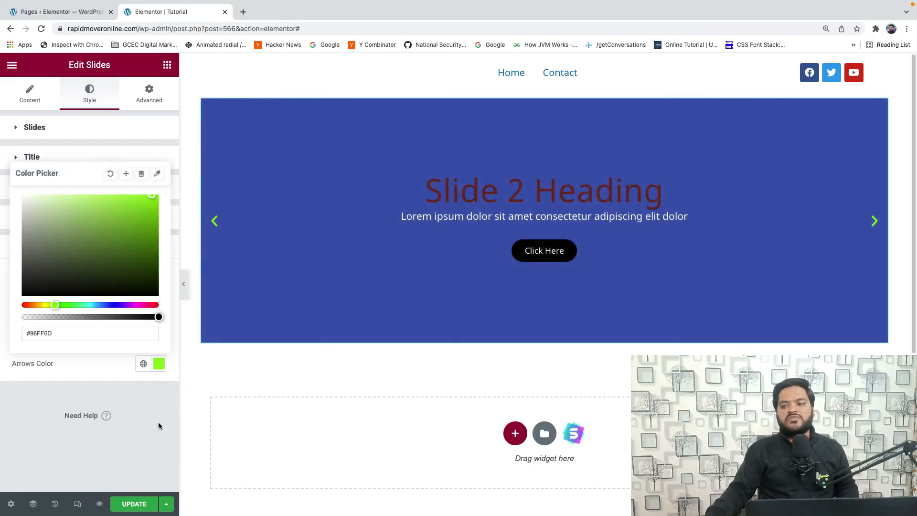
{"action": "left_click", "coordinate": [159, 423]}
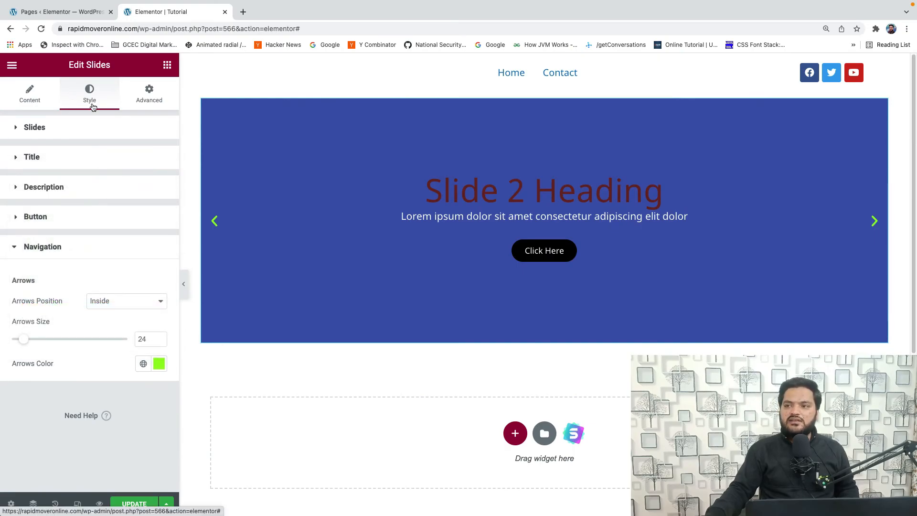
- Open the Slides widget's advanced settings to view its margin and padding options
{"action": "left_click", "coordinate": [145, 103]}
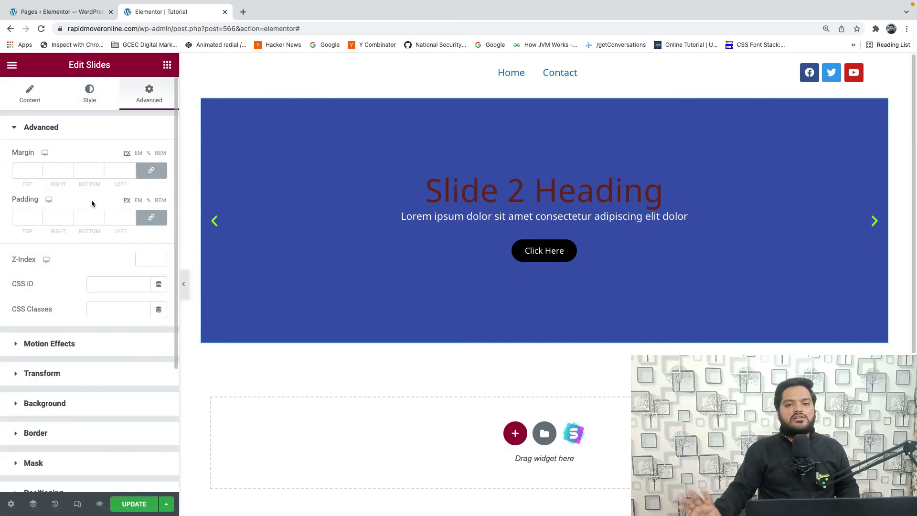